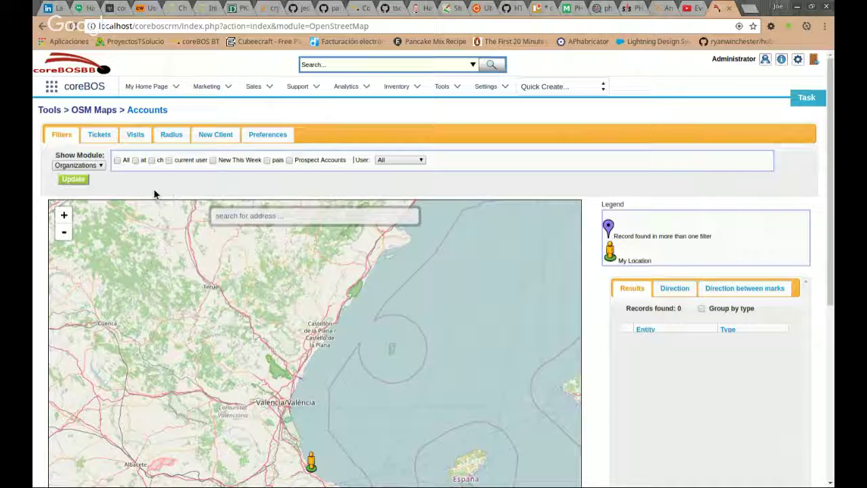
Plot Organizations matching the 'at' filter, giving two markers near Gandia.
{"action": "left_click", "coordinate": [100, 166]}
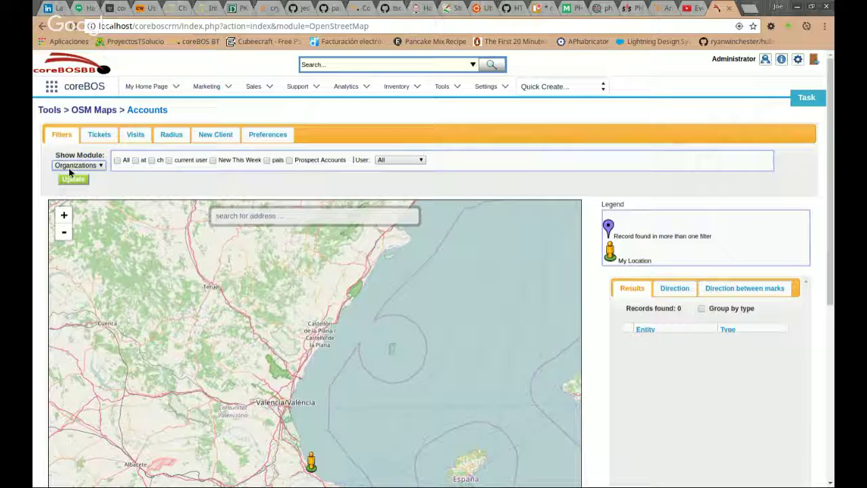
{"action": "left_click", "coordinate": [89, 177]}
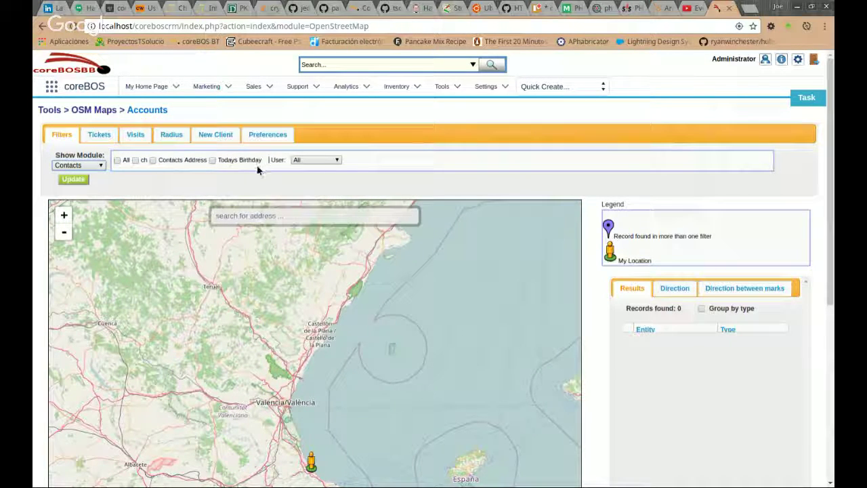
{"action": "left_click", "coordinate": [78, 193]}
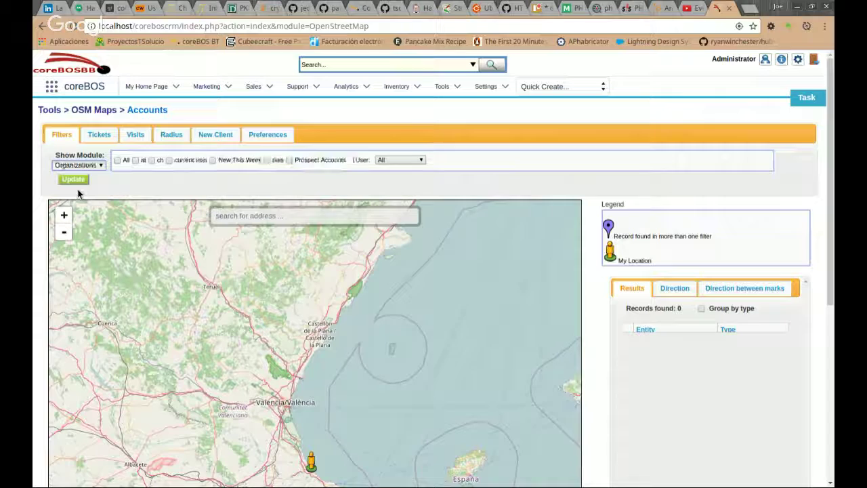
{"action": "left_click", "coordinate": [137, 161]}
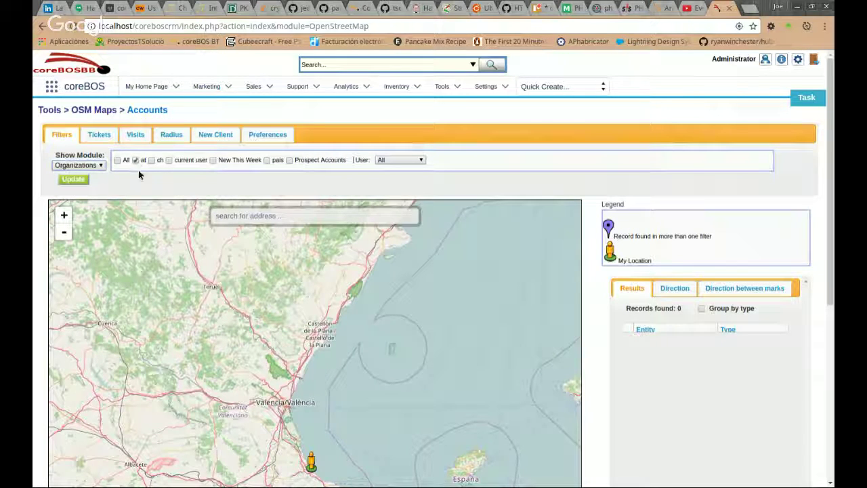
{"action": "left_click", "coordinate": [75, 180]}
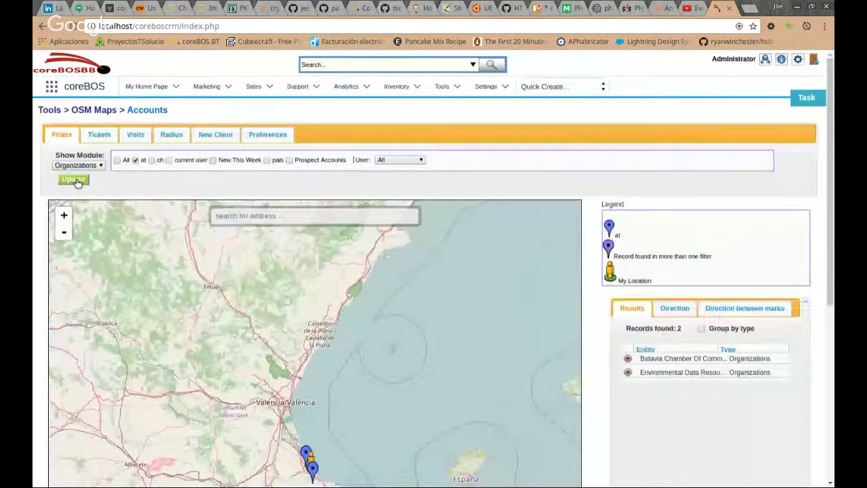
{"action": "scroll", "coordinate": [590, 291], "scroll_direction": "down", "scroll_amount": 2}
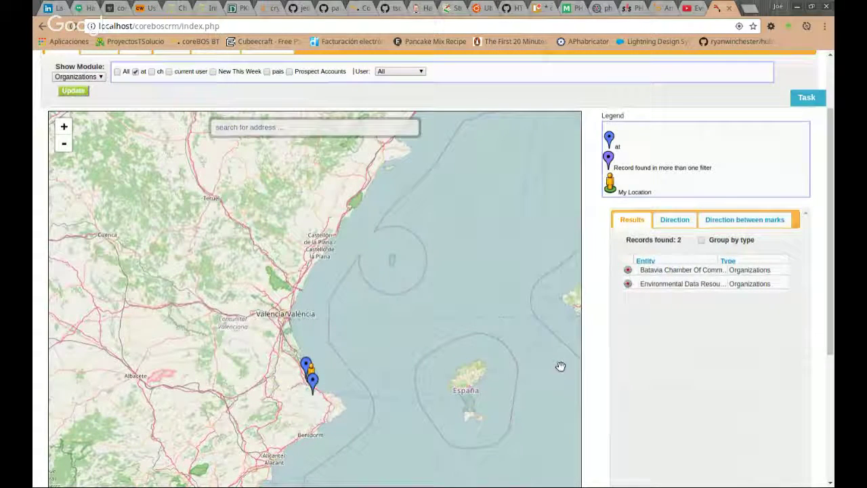
View the Batavia Chamber Of Commerce marker's details popup, then close it.
{"action": "left_click", "coordinate": [305, 364]}
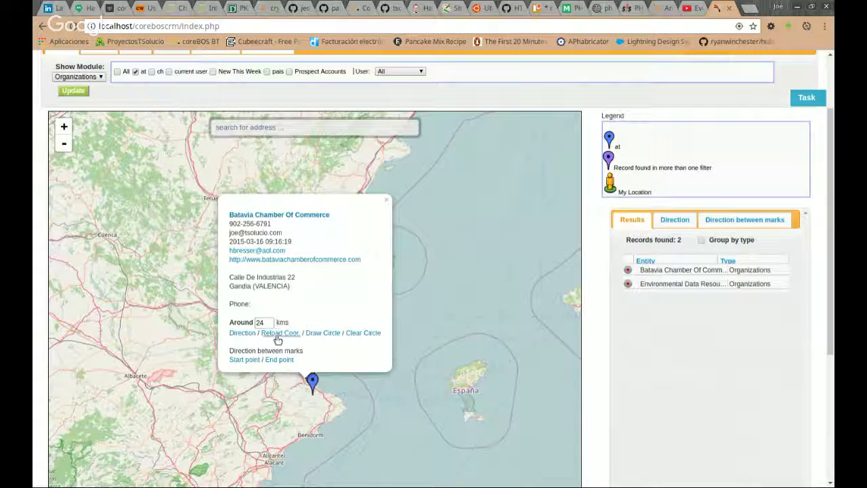
{"action": "left_click", "coordinate": [388, 203]}
{"action": "scroll", "coordinate": [519, 95], "scroll_direction": "up", "scroll_amount": 2}
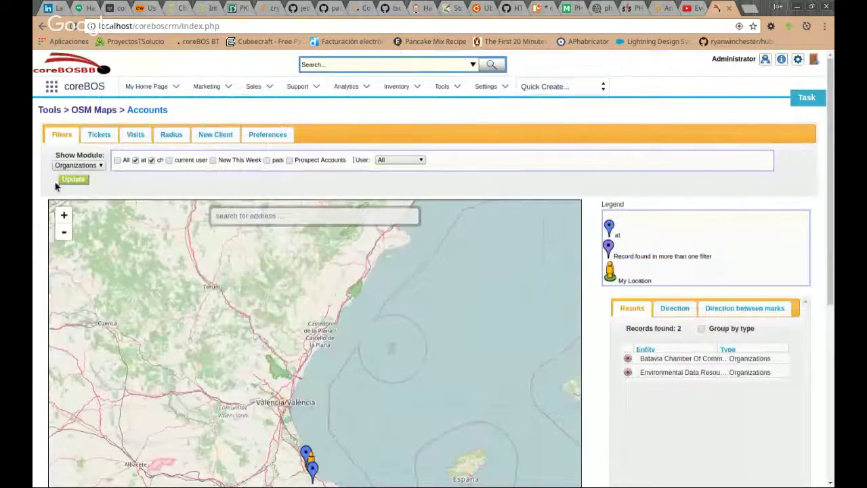
Update the map with both 'at' and 'ch' filters and review the 106 organizations.
{"action": "left_click", "coordinate": [70, 180]}
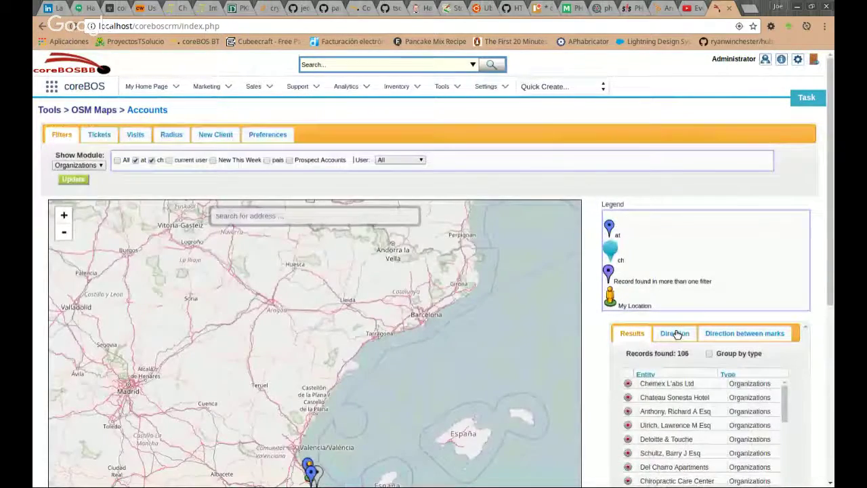
{"action": "scroll", "coordinate": [620, 353], "scroll_direction": "down", "scroll_amount": 1}
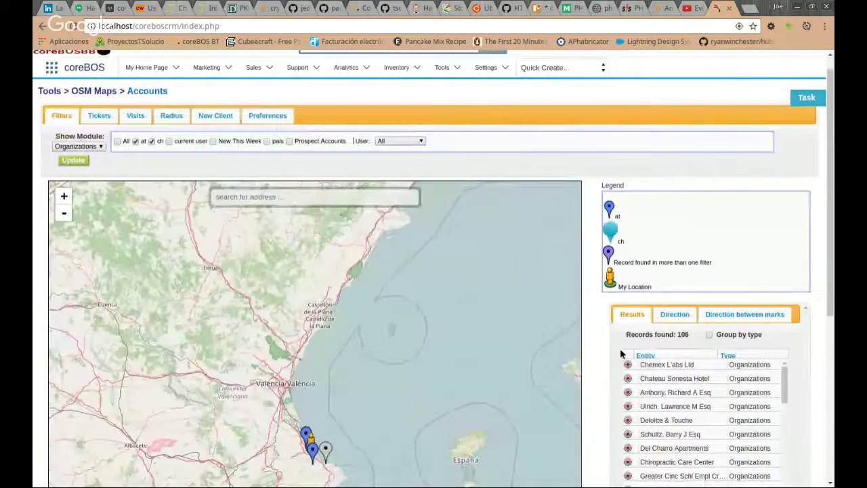
{"action": "scroll", "coordinate": [596, 348], "scroll_direction": "down", "scroll_amount": 4}
{"action": "scroll", "coordinate": [600, 249], "scroll_direction": "up", "scroll_amount": 1}
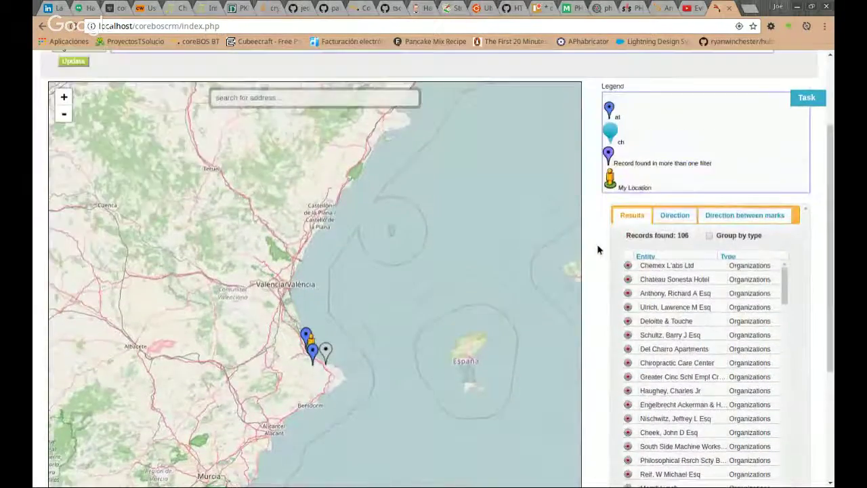
{"action": "scroll", "coordinate": [598, 249], "scroll_direction": "up", "scroll_amount": 1}
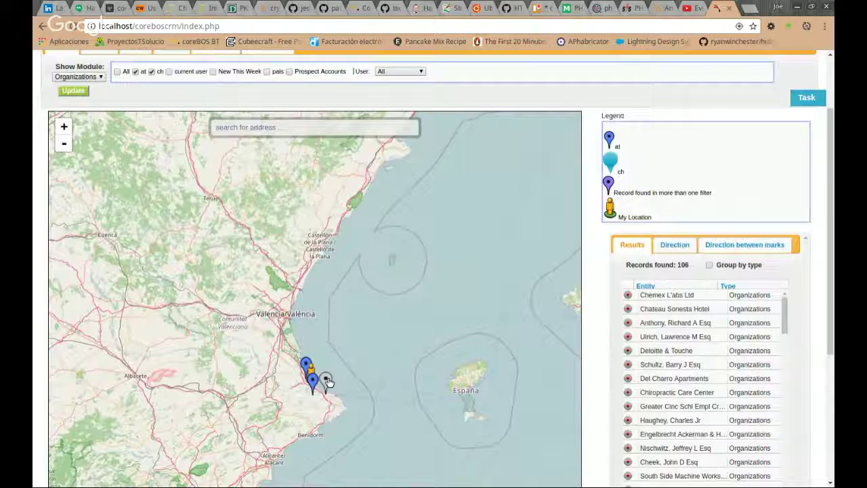
Check the Chemex L'abs Ltd marker's popup, then zoom onto the sixth listed organization.
{"action": "left_click", "coordinate": [326, 381]}
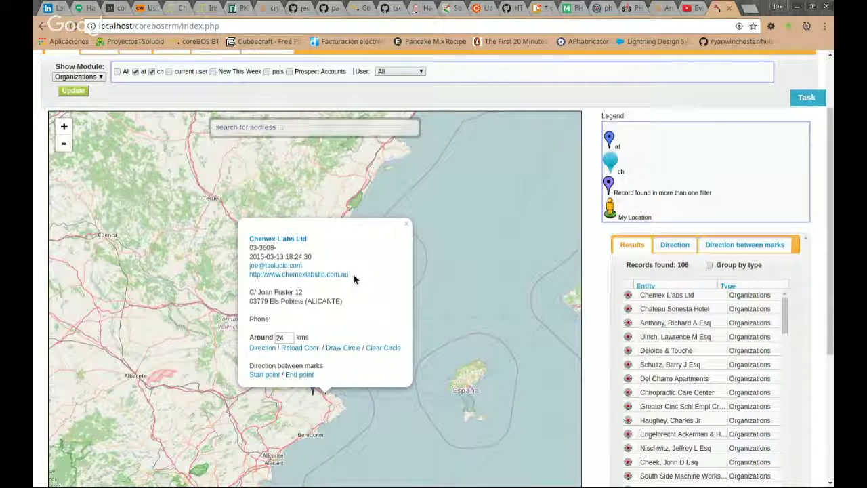
{"action": "left_click", "coordinate": [406, 223]}
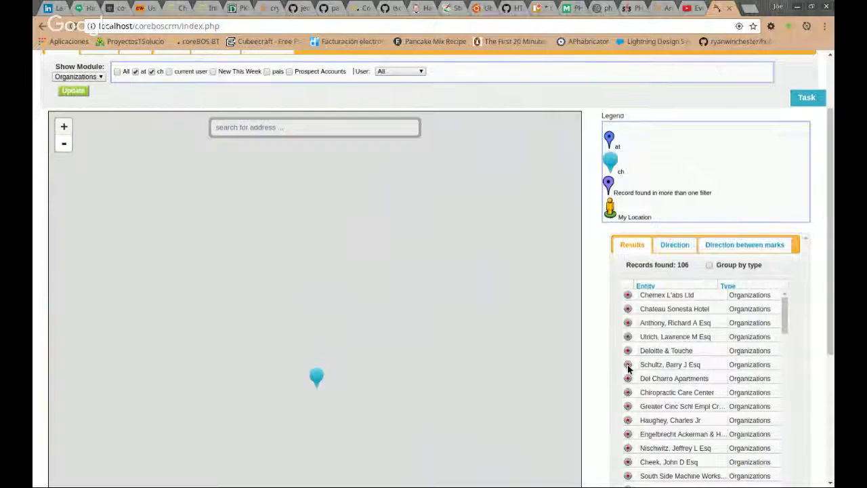
{"action": "left_click", "coordinate": [628, 365]}
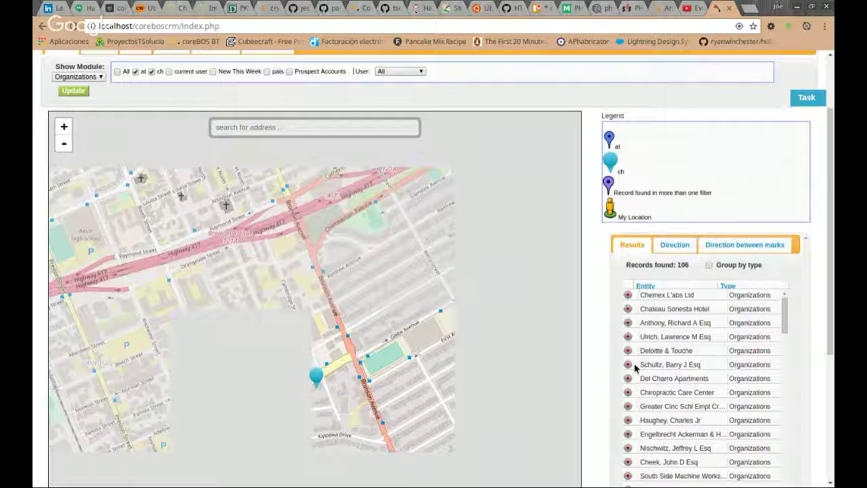
Zoom to the Quebec region and inspect the Finchers Findings organization's details popup.
{"action": "scroll", "coordinate": [278, 321], "scroll_direction": "down", "scroll_amount": 2}
{"action": "scroll", "coordinate": [277, 321], "scroll_direction": "down", "scroll_amount": 3}
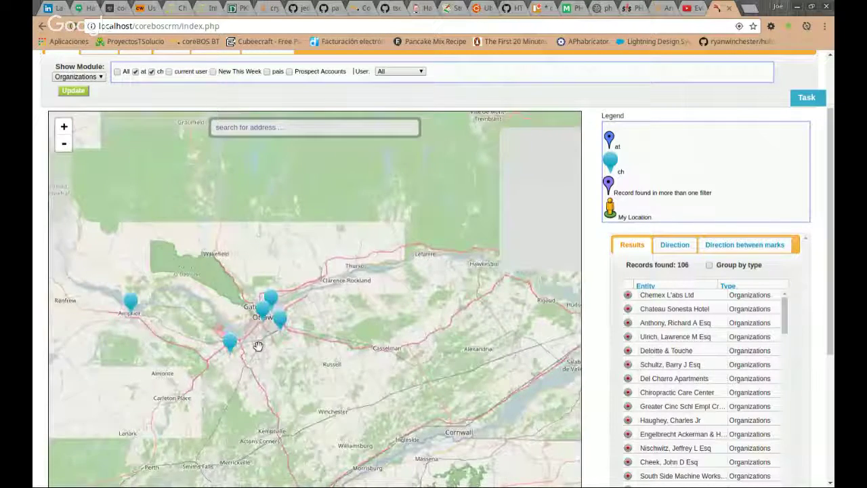
{"action": "scroll", "coordinate": [258, 346], "scroll_direction": "down", "scroll_amount": 4}
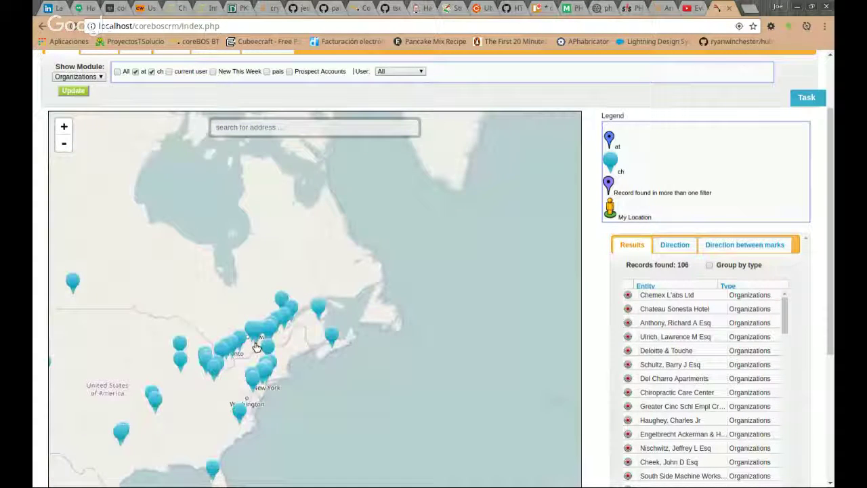
{"action": "scroll", "coordinate": [258, 344], "scroll_direction": "up", "scroll_amount": 2}
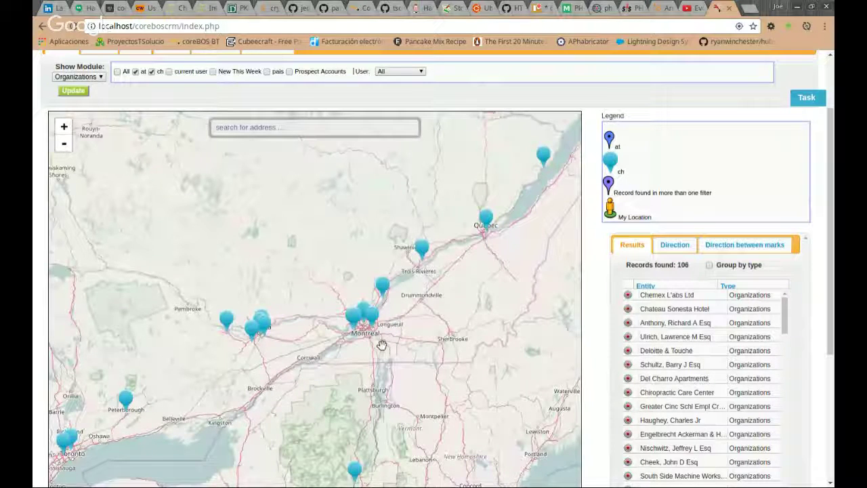
{"action": "left_click", "coordinate": [486, 218]}
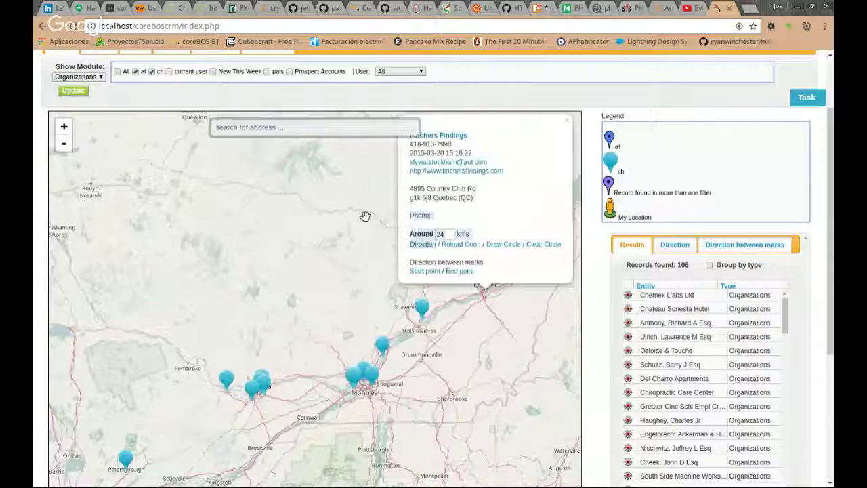
{"action": "left_click_drag", "start_coordinate": [365, 216], "coordinate": [341, 255]}
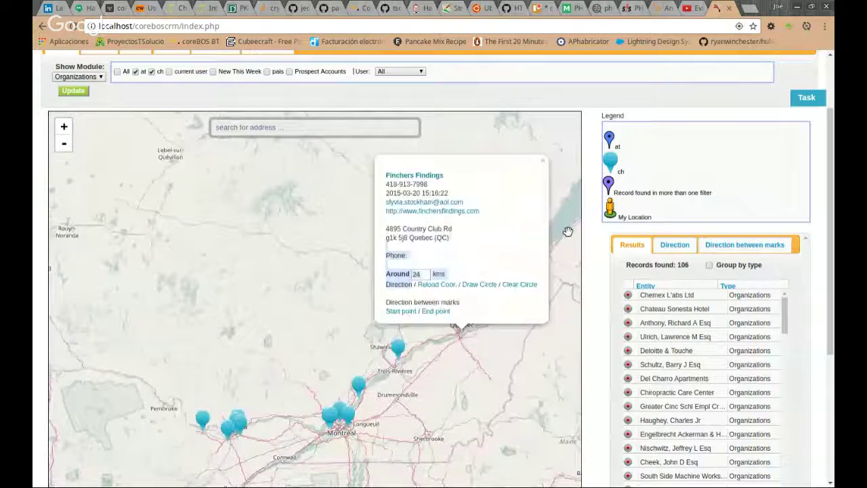
{"action": "left_click", "coordinate": [543, 161]}
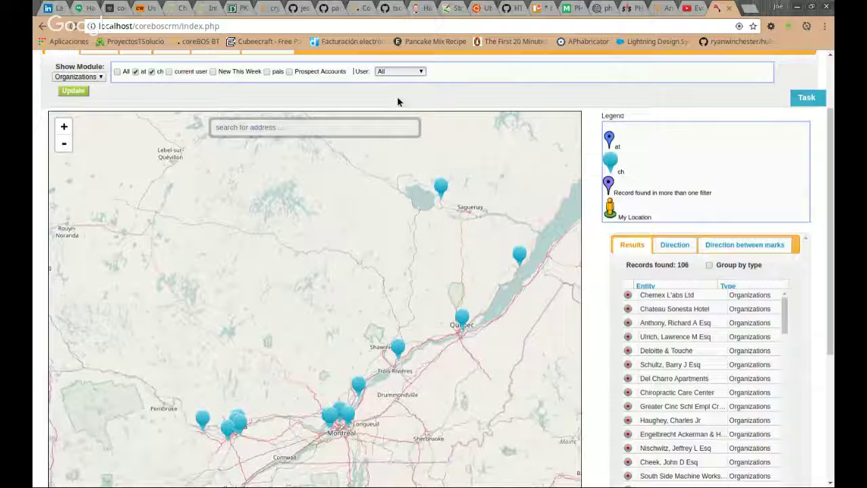
Restrict the Organizations map to a single assigned user and reload it.
{"action": "left_click", "coordinate": [74, 91]}
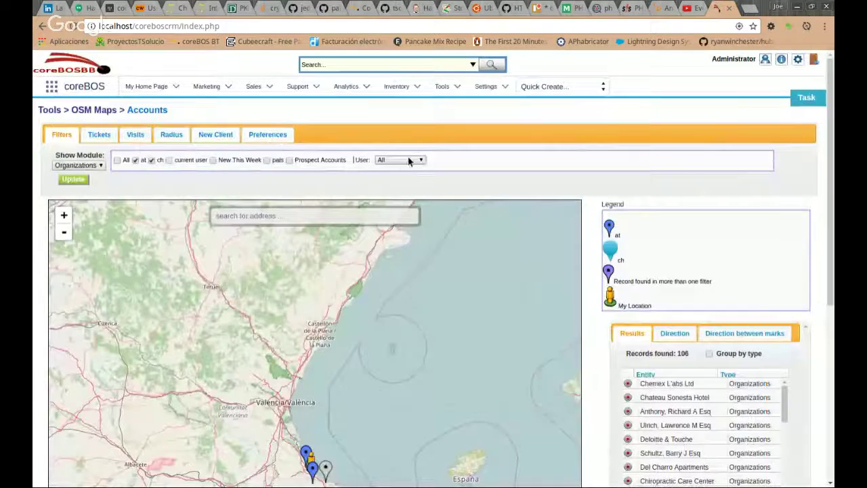
{"action": "left_click", "coordinate": [385, 163]}
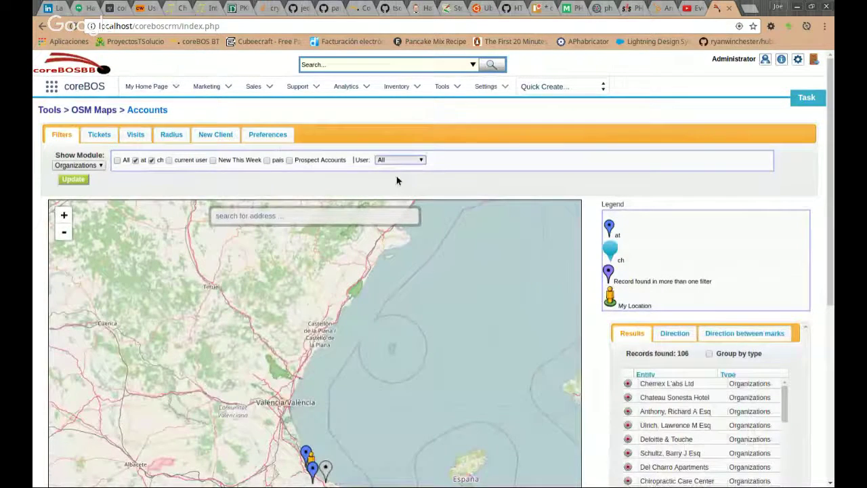
{"action": "left_click", "coordinate": [399, 181]}
{"action": "left_click", "coordinate": [83, 166]}
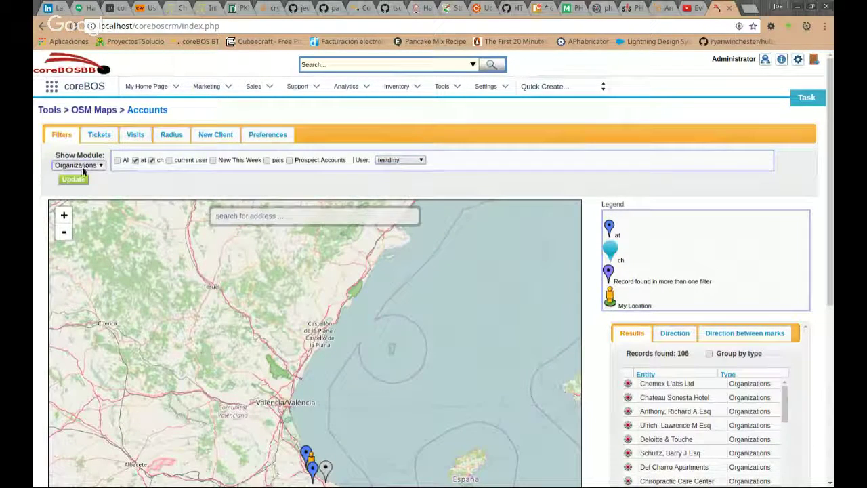
{"action": "left_click", "coordinate": [84, 179]}
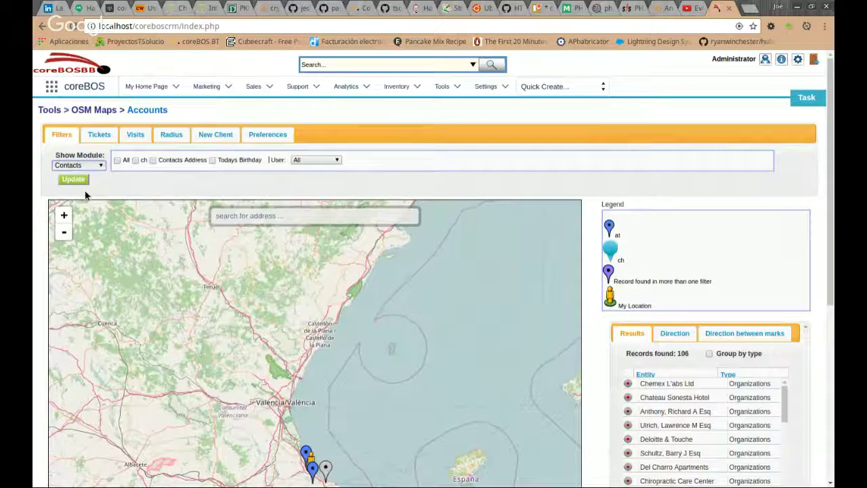
{"action": "left_click", "coordinate": [85, 191]}
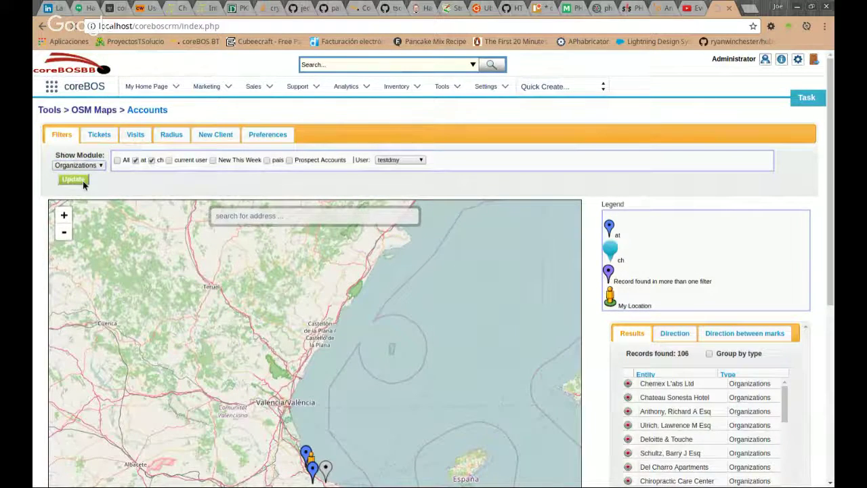
{"action": "left_click", "coordinate": [83, 180]}
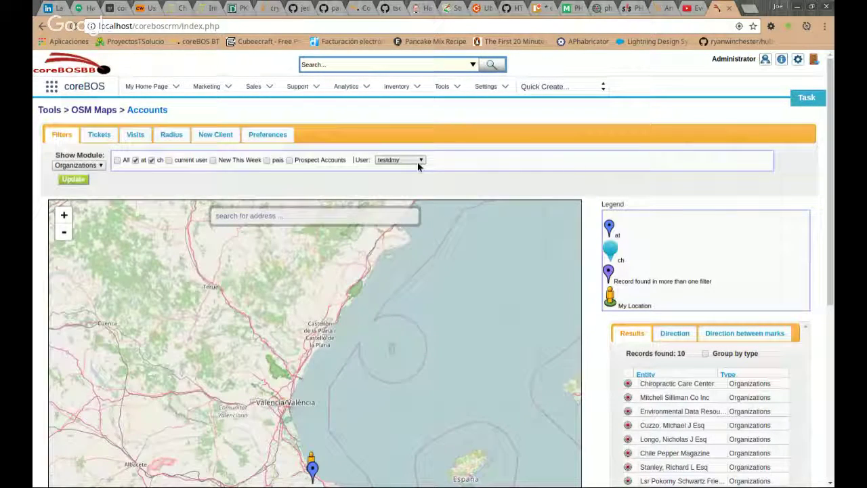
Zoom to the fifth listed organization and open the full record of the marker south of Tampa.
{"action": "scroll", "coordinate": [598, 375], "scroll_direction": "down", "scroll_amount": 1}
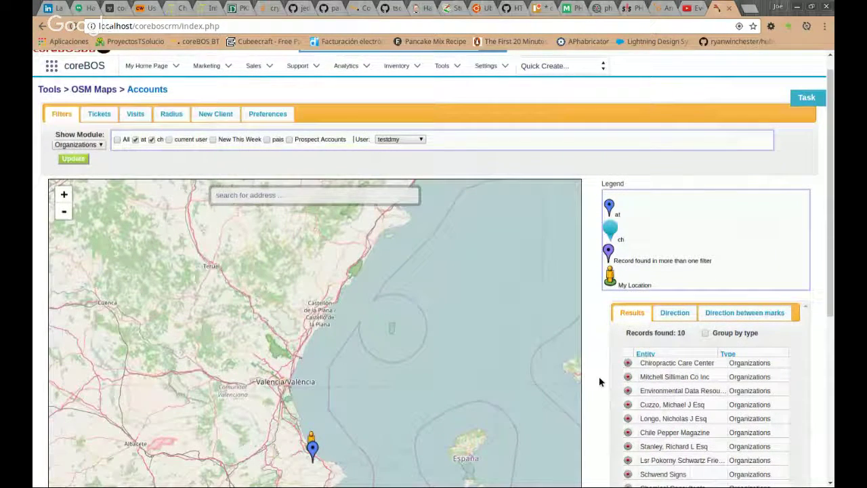
{"action": "scroll", "coordinate": [598, 382], "scroll_direction": "down", "scroll_amount": 3}
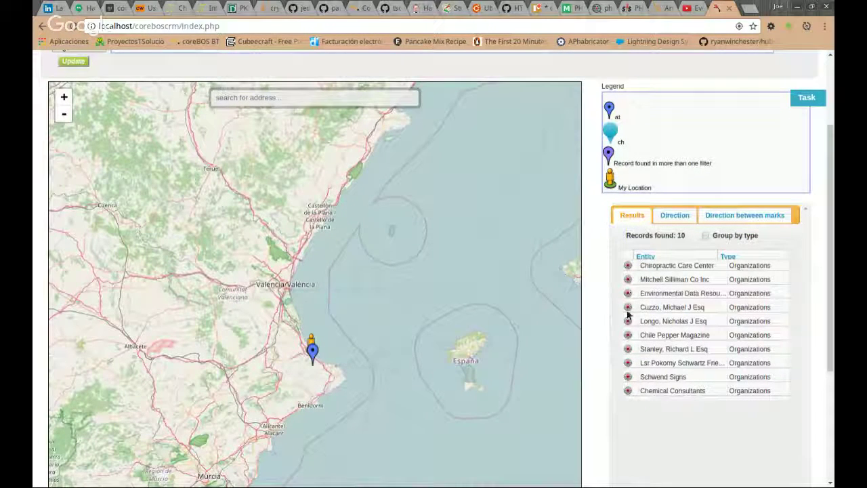
{"action": "left_click", "coordinate": [627, 323]}
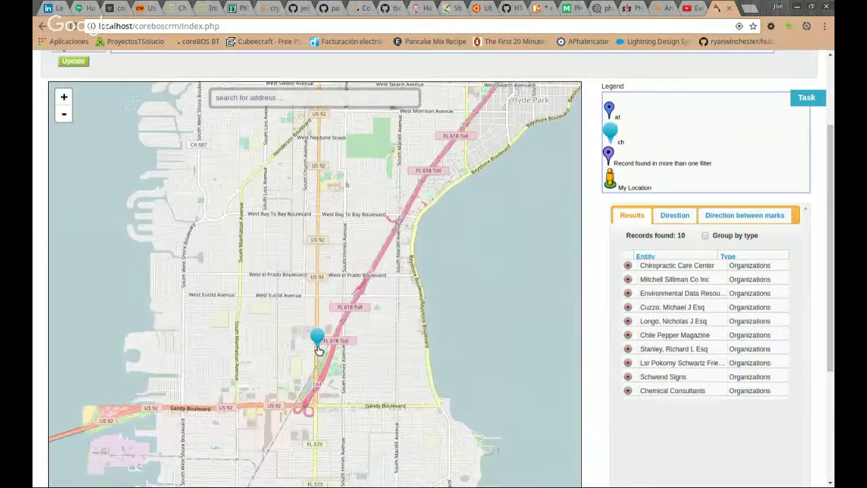
{"action": "scroll", "coordinate": [318, 350], "scroll_direction": "down", "scroll_amount": 1}
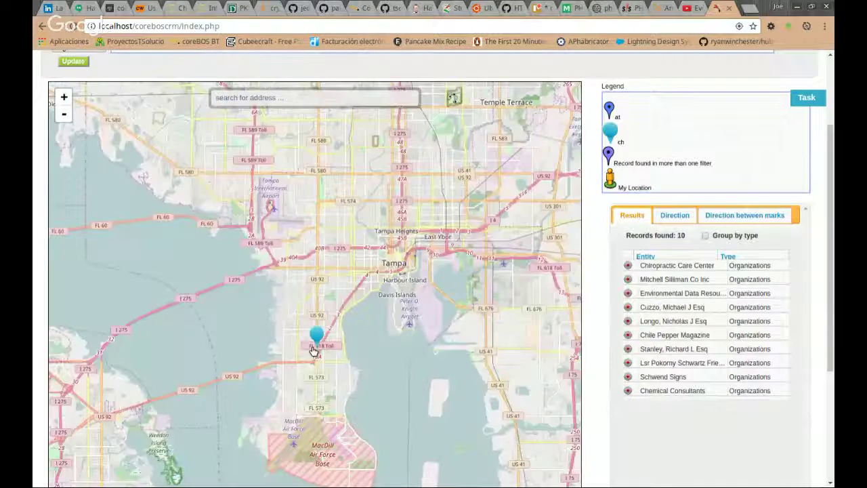
{"action": "scroll", "coordinate": [313, 350], "scroll_direction": "down", "scroll_amount": 1}
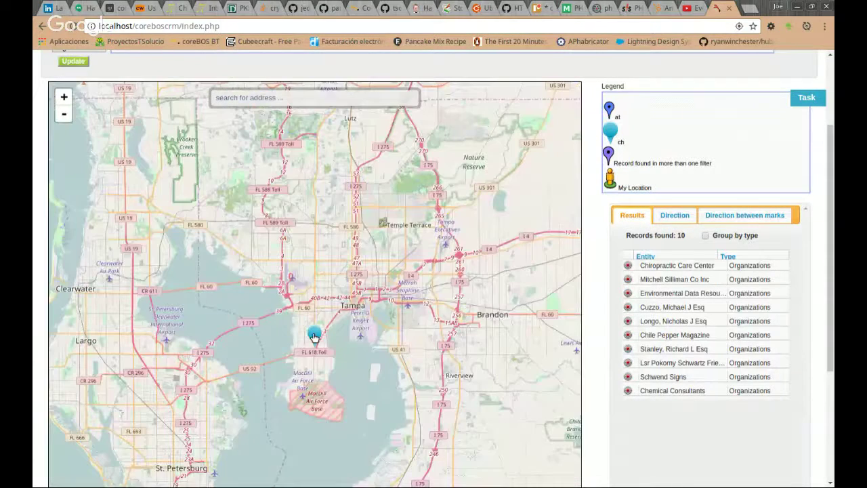
{"action": "left_click", "coordinate": [313, 336]}
{"action": "left_click", "coordinate": [300, 194]}
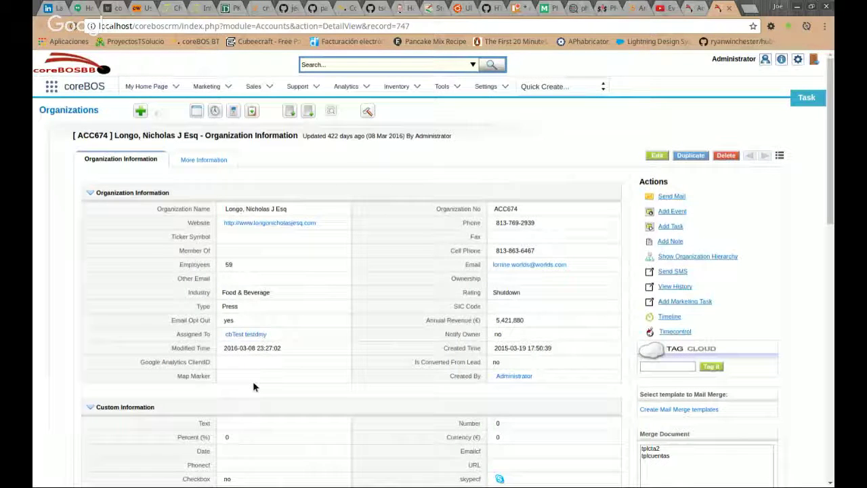
Return to the map and close the Tampa organization's info popup.
{"action": "left_click_drag", "start_coordinate": [177, 334], "coordinate": [271, 334]}
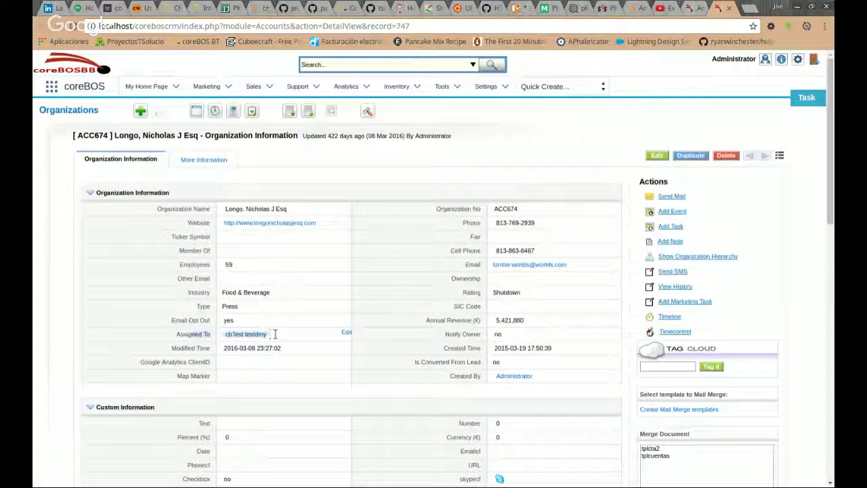
{"action": "left_click", "coordinate": [381, 333]}
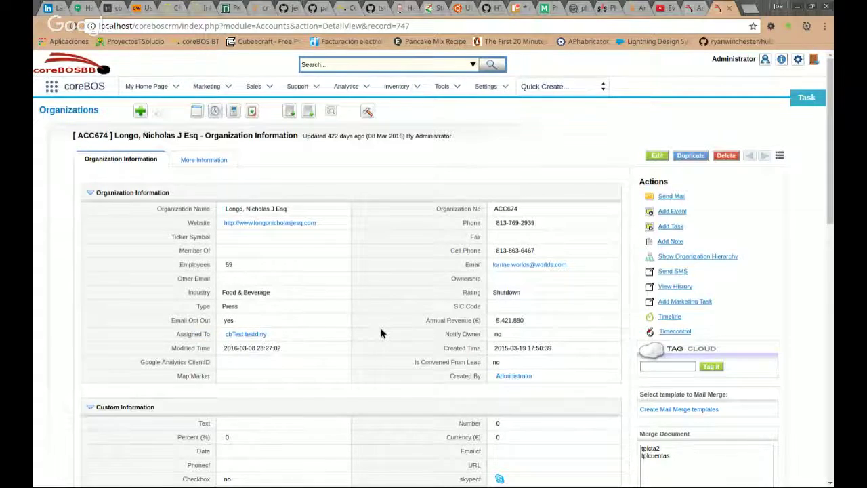
{"action": "scroll", "coordinate": [383, 332], "scroll_direction": "down", "scroll_amount": 2}
{"action": "scroll", "coordinate": [385, 331], "scroll_direction": "down", "scroll_amount": 3}
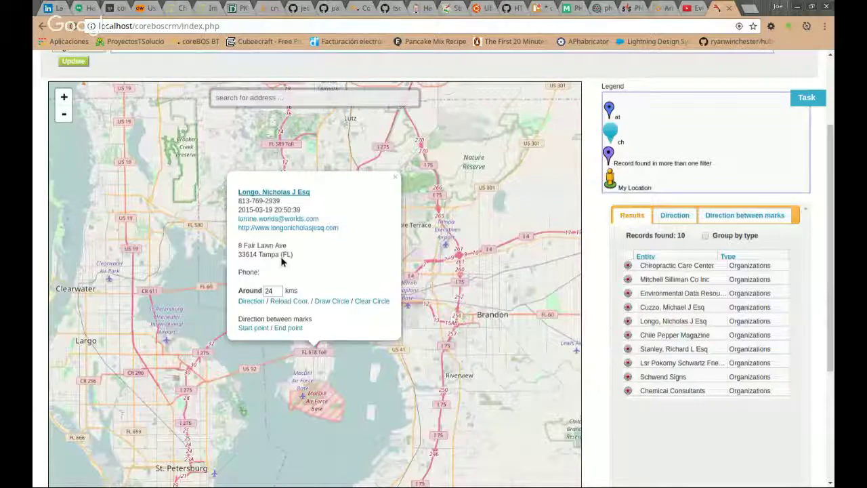
{"action": "left_click", "coordinate": [395, 179]}
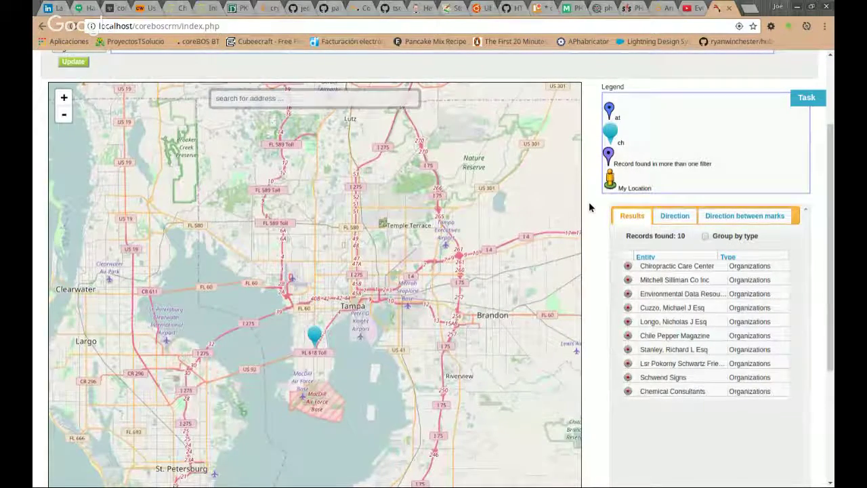
Choose Contacts as the module to map.
{"action": "scroll", "coordinate": [589, 207], "scroll_direction": "up", "scroll_amount": 2}
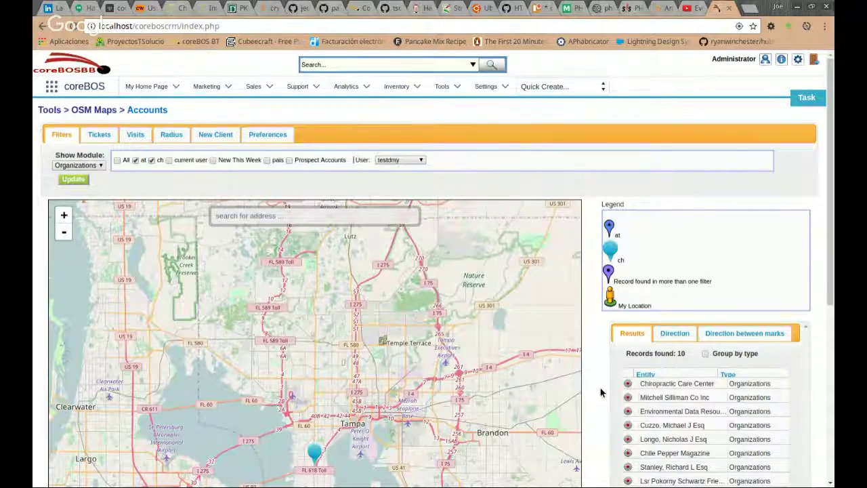
{"action": "scroll", "coordinate": [600, 392], "scroll_direction": "down", "scroll_amount": 1}
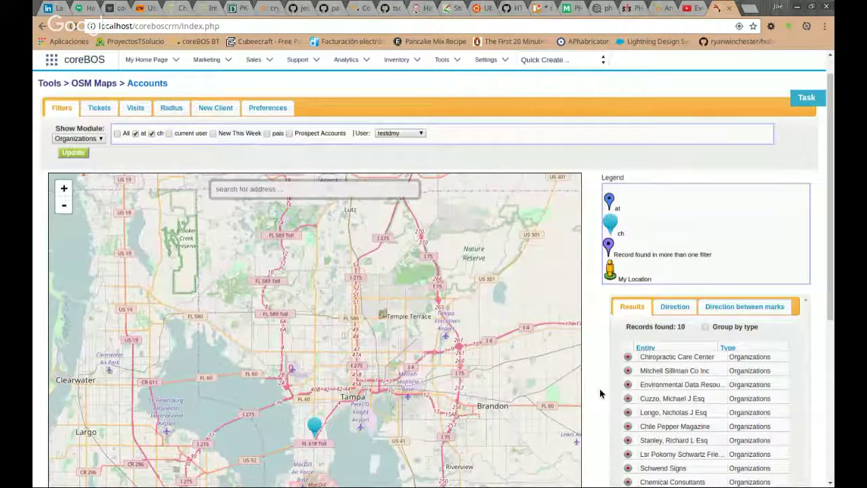
{"action": "scroll", "coordinate": [600, 392], "scroll_direction": "down", "scroll_amount": 2}
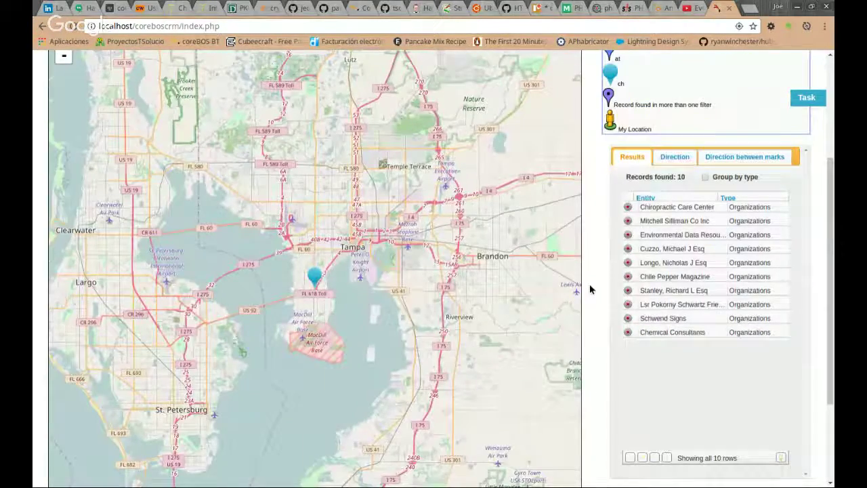
{"action": "scroll", "coordinate": [590, 289], "scroll_direction": "up", "scroll_amount": 5}
{"action": "left_click", "coordinate": [79, 165]}
{"action": "left_click", "coordinate": [80, 178]}
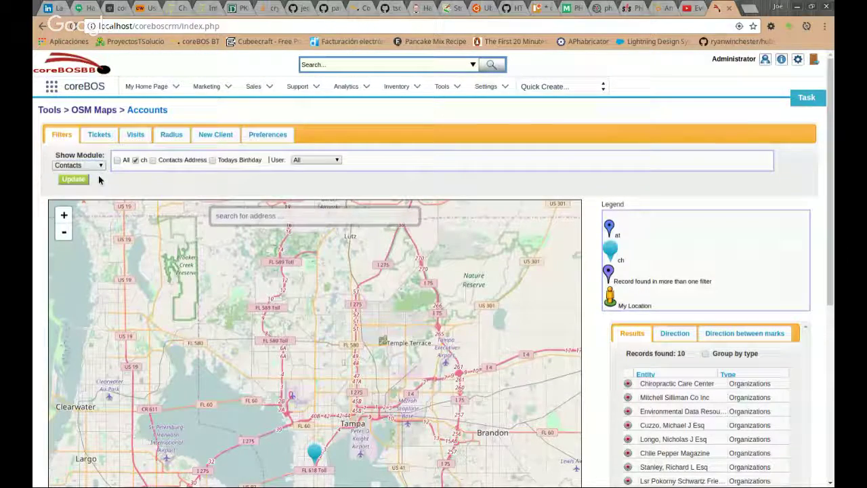
Apply the Contacts 'ch' filter and review the 15 results with the green contact markers.
{"action": "left_click", "coordinate": [79, 181]}
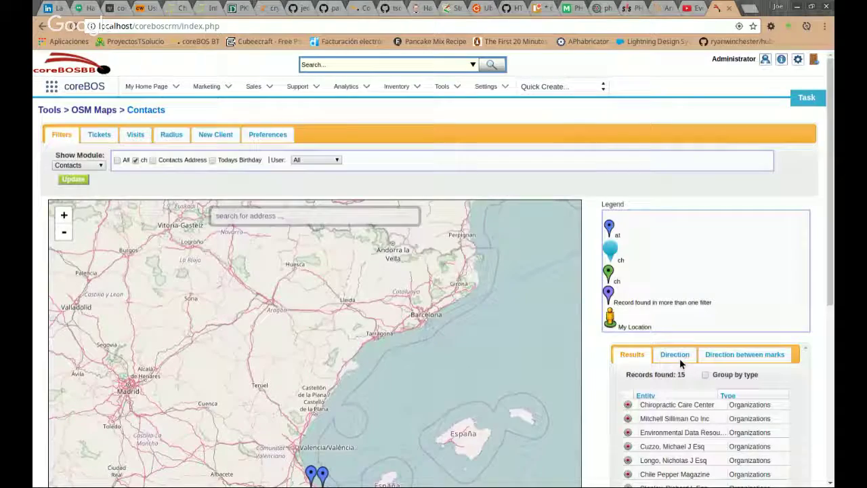
{"action": "scroll", "coordinate": [599, 404], "scroll_direction": "down", "scroll_amount": 2}
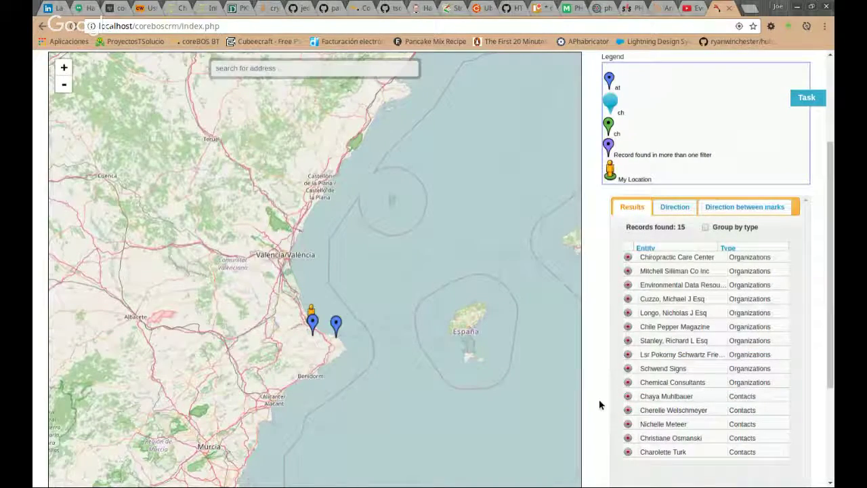
{"action": "scroll", "coordinate": [599, 404], "scroll_direction": "down", "scroll_amount": 1}
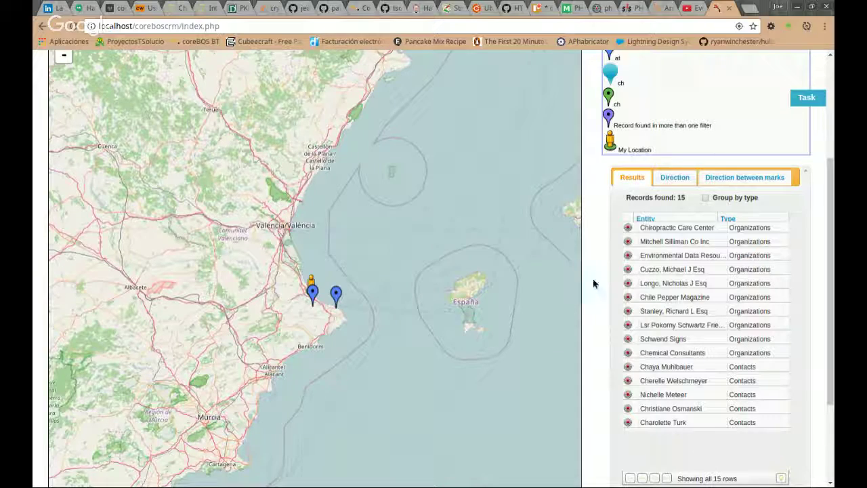
{"action": "scroll", "coordinate": [593, 283], "scroll_direction": "up", "scroll_amount": 1}
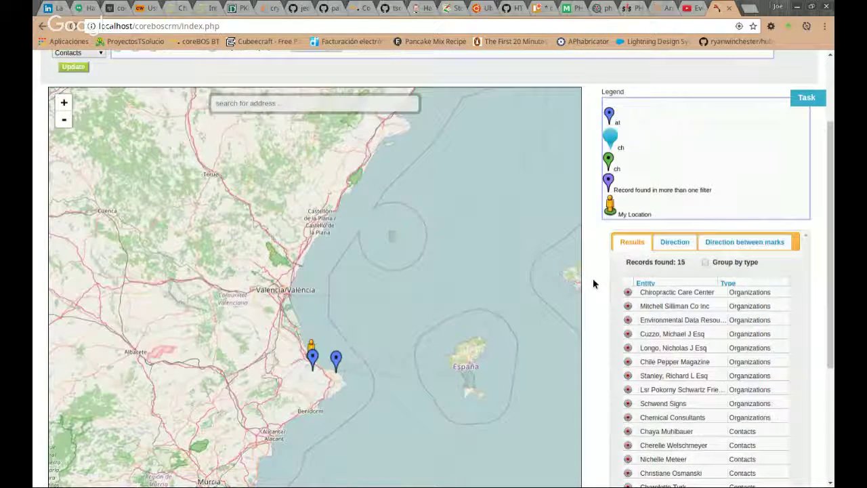
{"action": "scroll", "coordinate": [592, 283], "scroll_direction": "up", "scroll_amount": 2}
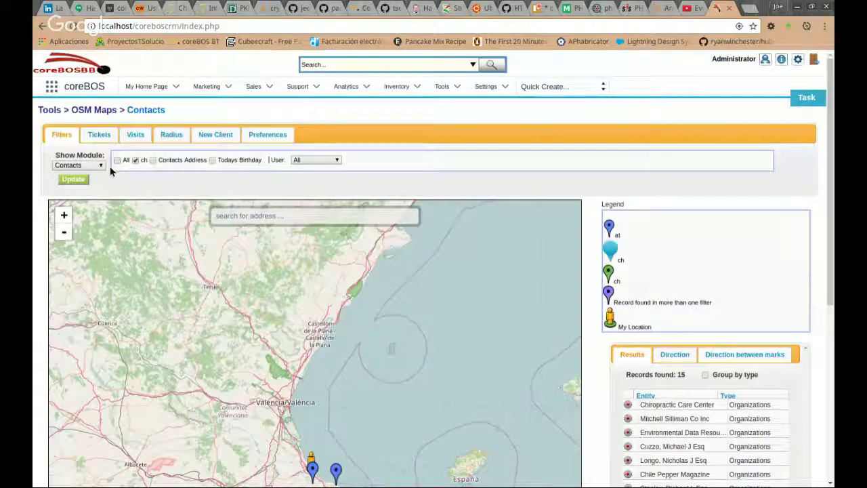
{"action": "scroll", "coordinate": [608, 185], "scroll_direction": "down", "scroll_amount": 1}
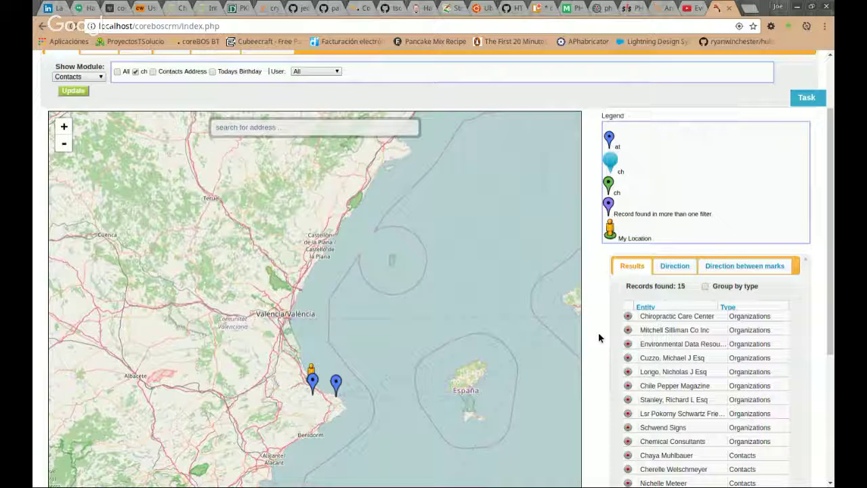
{"action": "scroll", "coordinate": [598, 338], "scroll_direction": "down", "scroll_amount": 1}
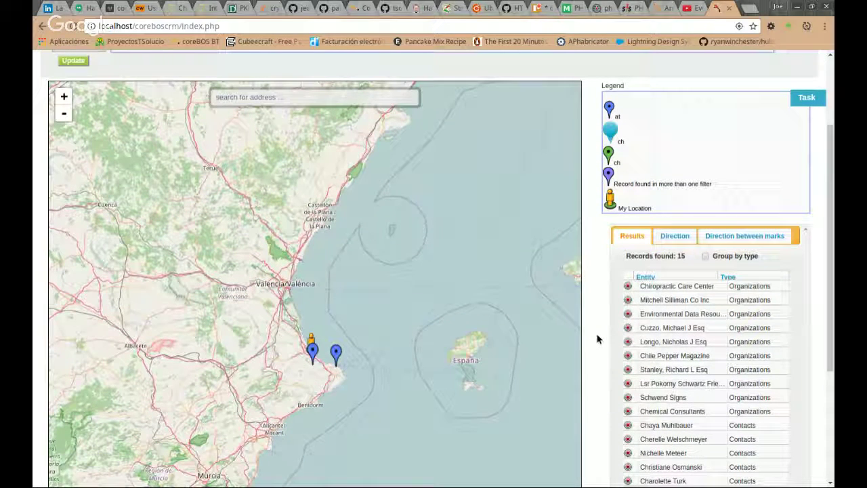
Zoom to the Chicago contact's green marker near West Belmont Avenue and open its popup.
{"action": "scroll", "coordinate": [597, 339], "scroll_direction": "down", "scroll_amount": 2}
{"action": "left_click", "coordinate": [628, 351]}
{"action": "left_click", "coordinate": [627, 364]}
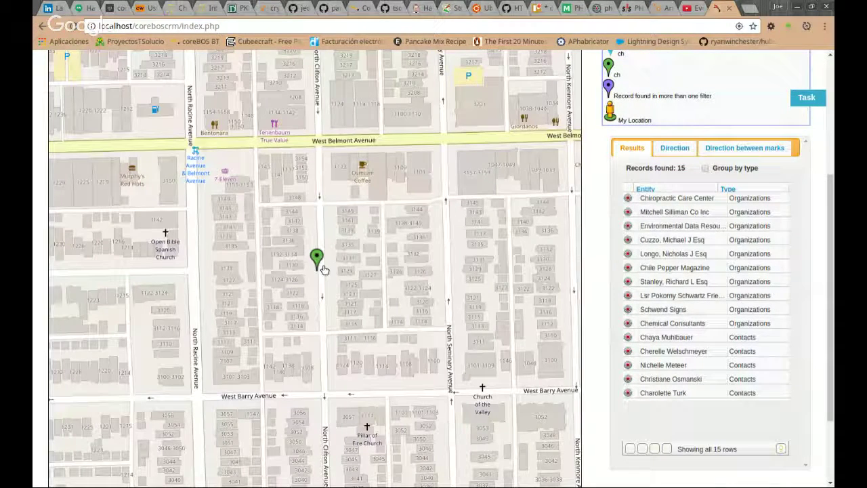
{"action": "left_click", "coordinate": [323, 268]}
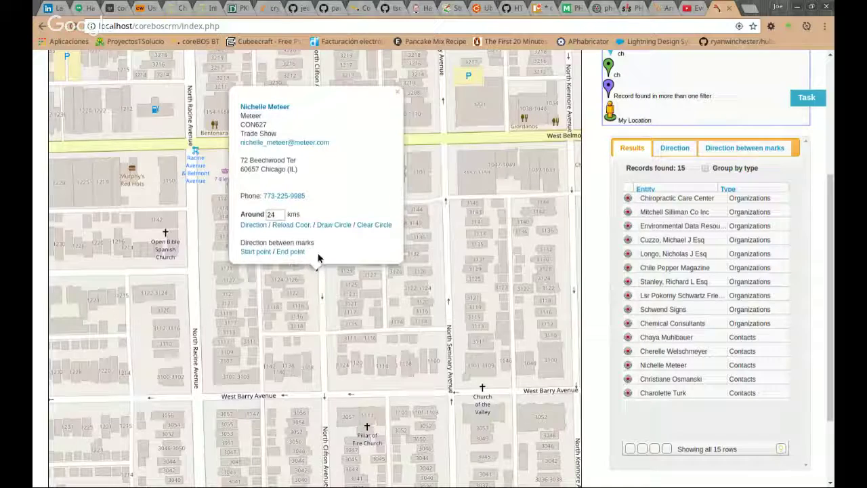
Open the contact's full record, then return to the map and close the popup.
{"action": "left_click", "coordinate": [266, 108]}
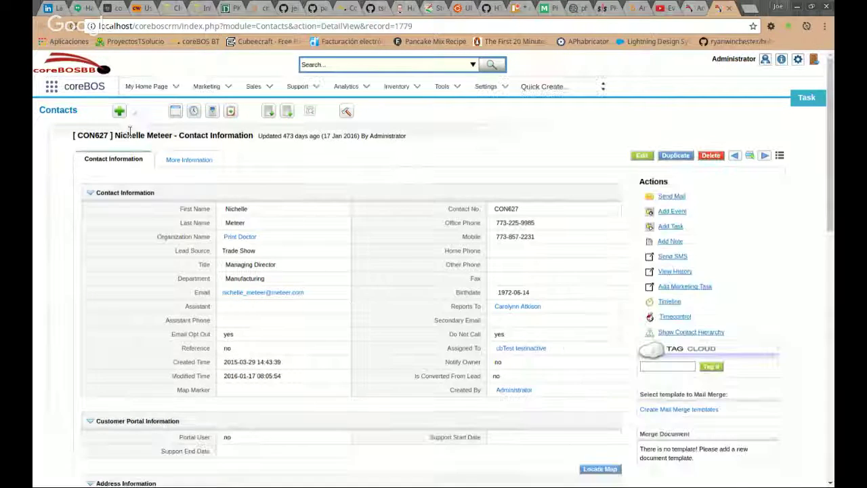
{"action": "scroll", "coordinate": [129, 131], "scroll_direction": "down", "scroll_amount": 5}
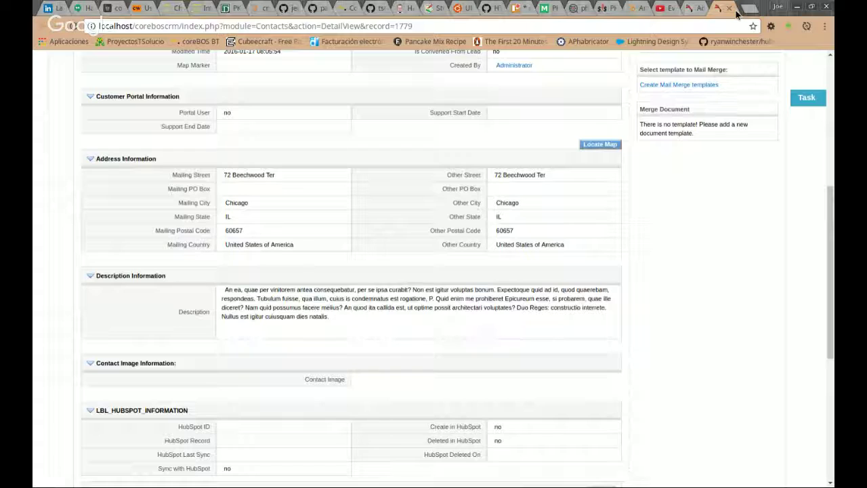
{"action": "left_click", "coordinate": [729, 9]}
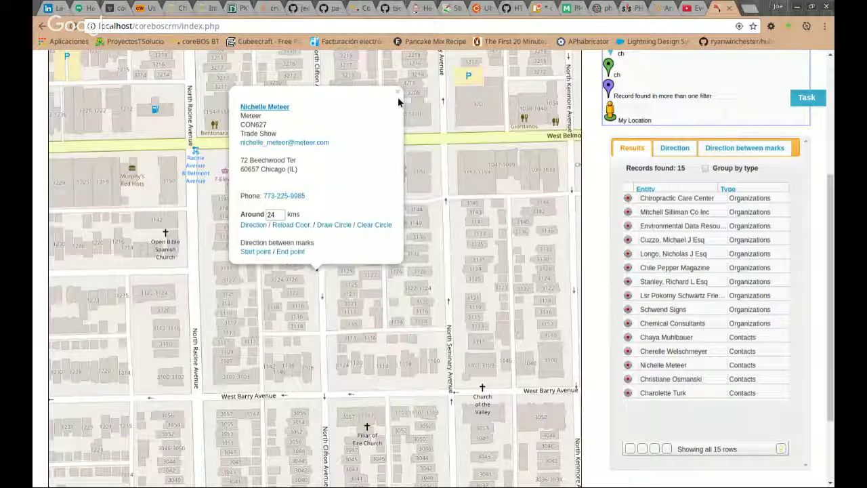
{"action": "left_click", "coordinate": [398, 93]}
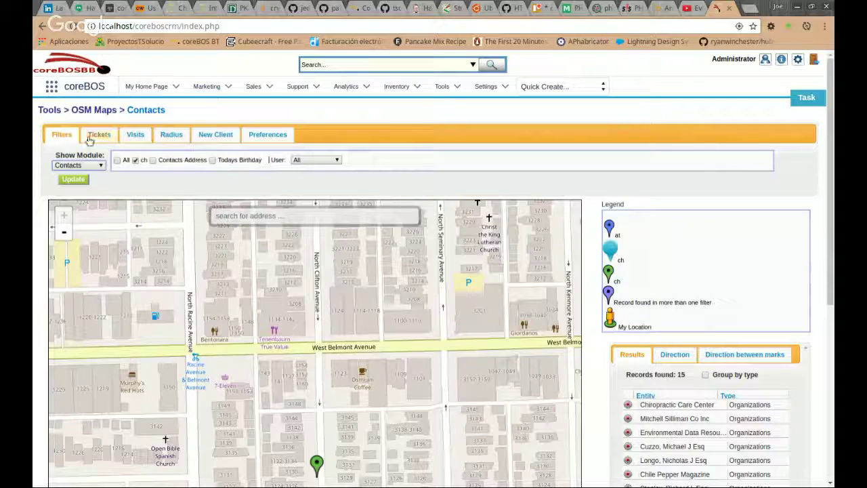
Add High Priority Tickets to the map, raising the results to 42 records.
{"action": "left_click", "coordinate": [98, 135]}
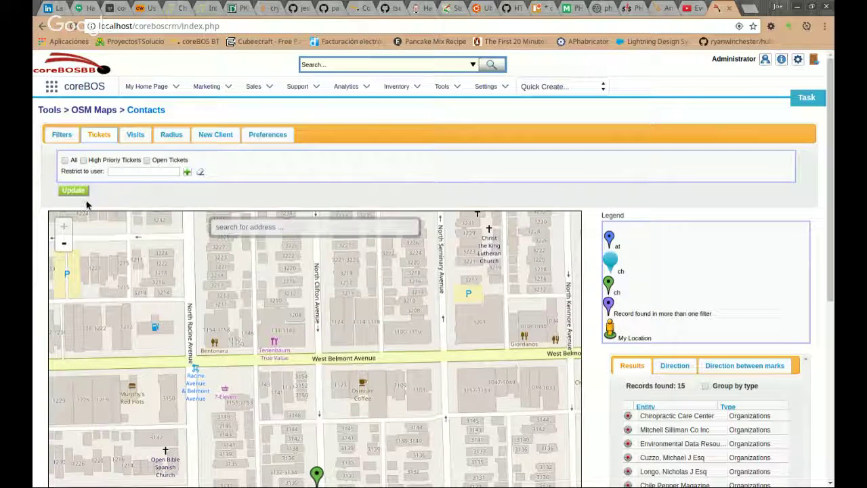
{"action": "left_click", "coordinate": [83, 160]}
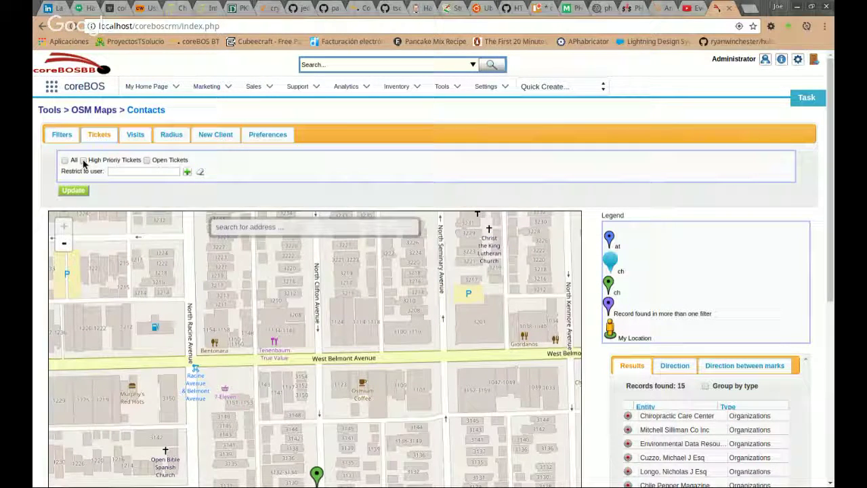
{"action": "left_click", "coordinate": [75, 194]}
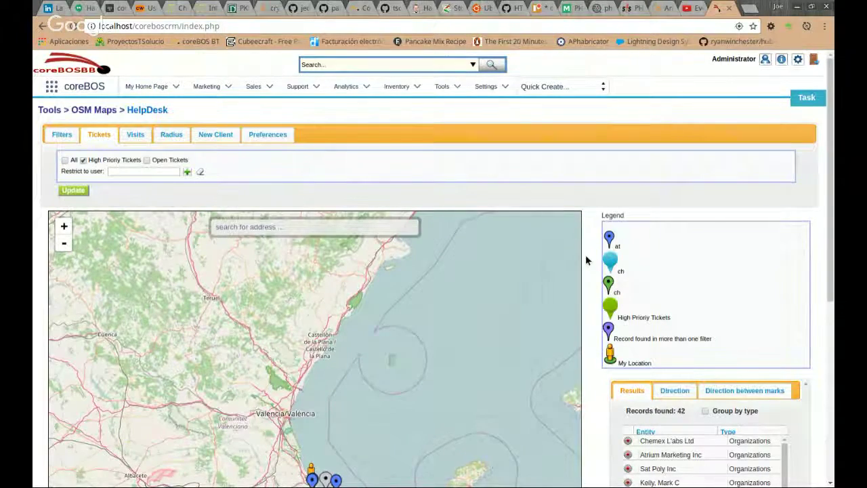
{"action": "scroll", "coordinate": [586, 260], "scroll_direction": "down", "scroll_amount": 1}
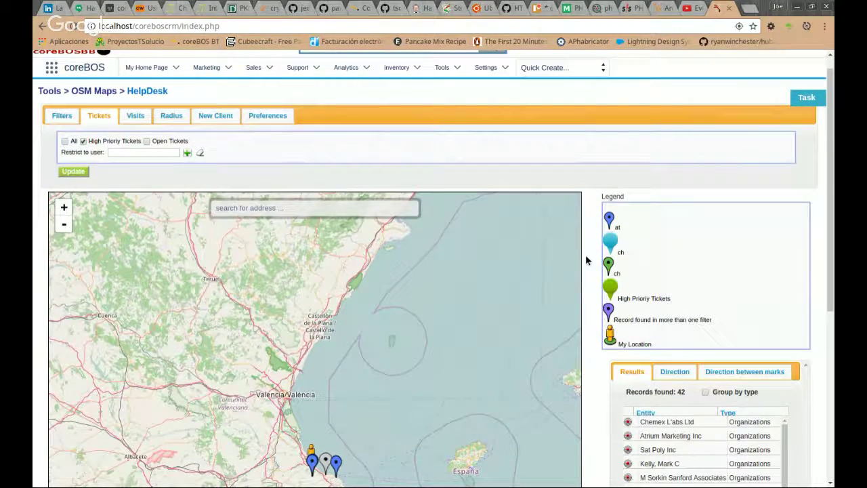
{"action": "scroll", "coordinate": [587, 259], "scroll_direction": "down", "scroll_amount": 2}
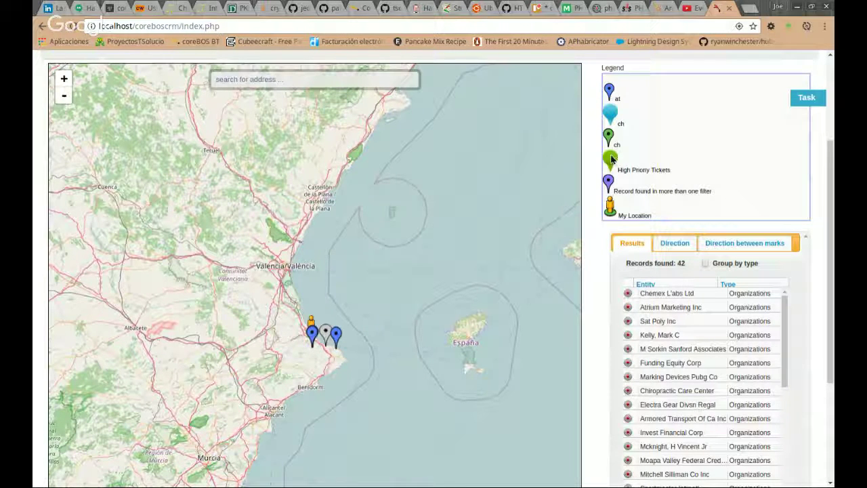
{"action": "left_click", "coordinate": [326, 334]}
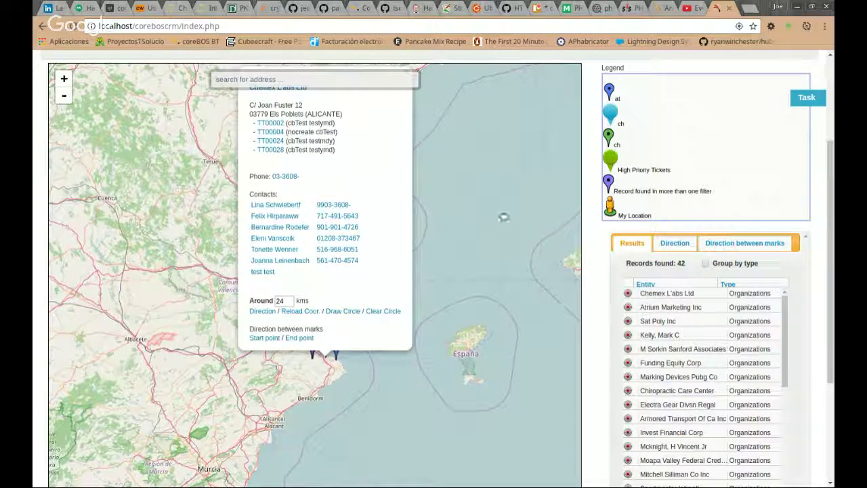
{"action": "left_click_drag", "start_coordinate": [503, 216], "coordinate": [502, 252]}
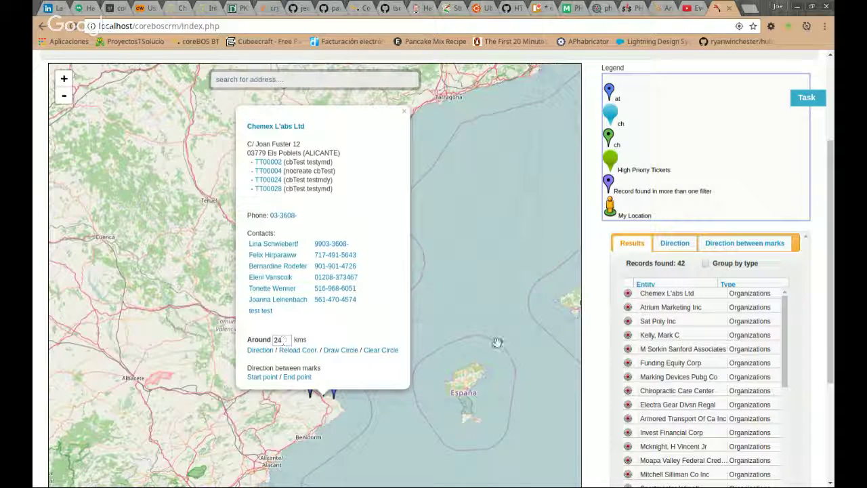
{"action": "left_click", "coordinate": [403, 112]}
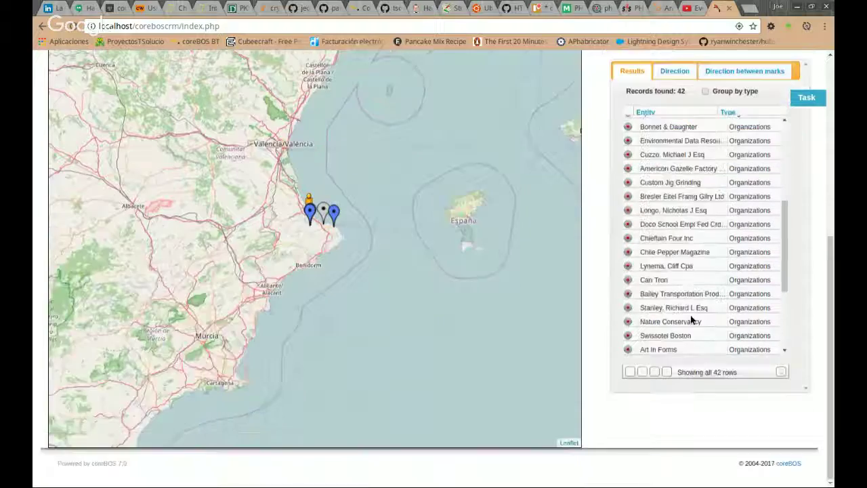
{"action": "scroll", "coordinate": [747, 203], "scroll_direction": "up", "scroll_amount": 3}
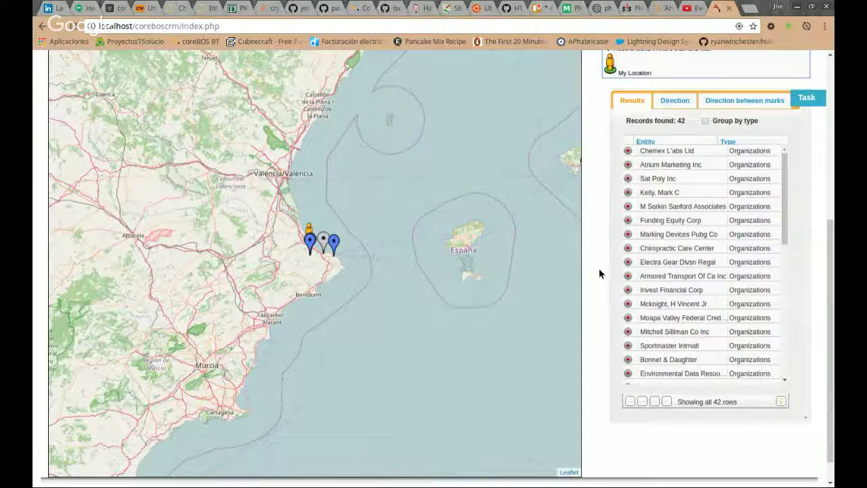
{"action": "scroll", "coordinate": [598, 269], "scroll_direction": "up", "scroll_amount": 1}
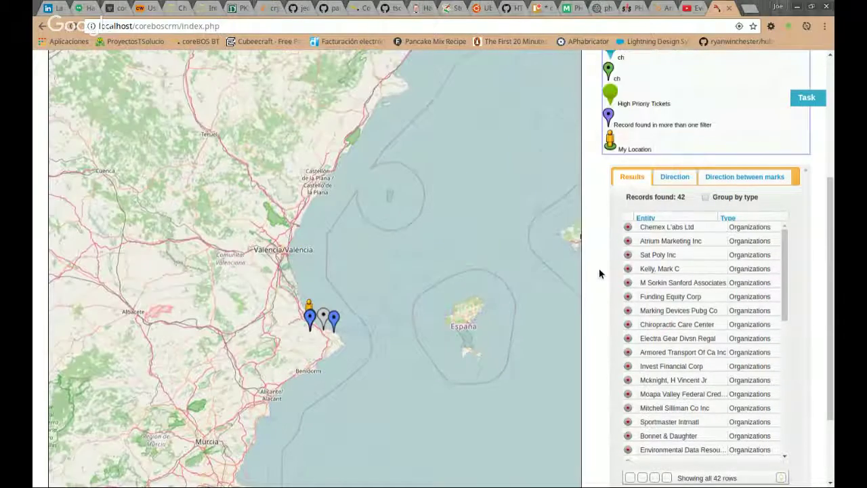
{"action": "scroll", "coordinate": [598, 268], "scroll_direction": "up", "scroll_amount": 3}
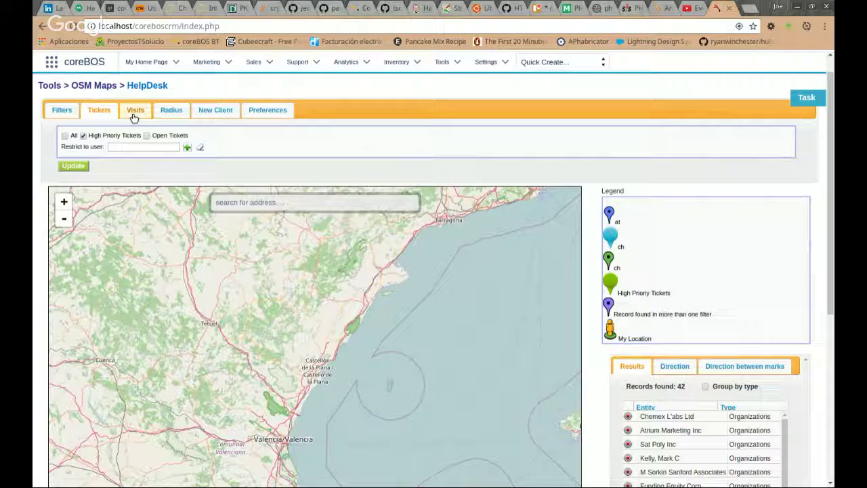
Search Visits starting April 1, 2017 with Leads excluded.
{"action": "left_click", "coordinate": [53, 110]}
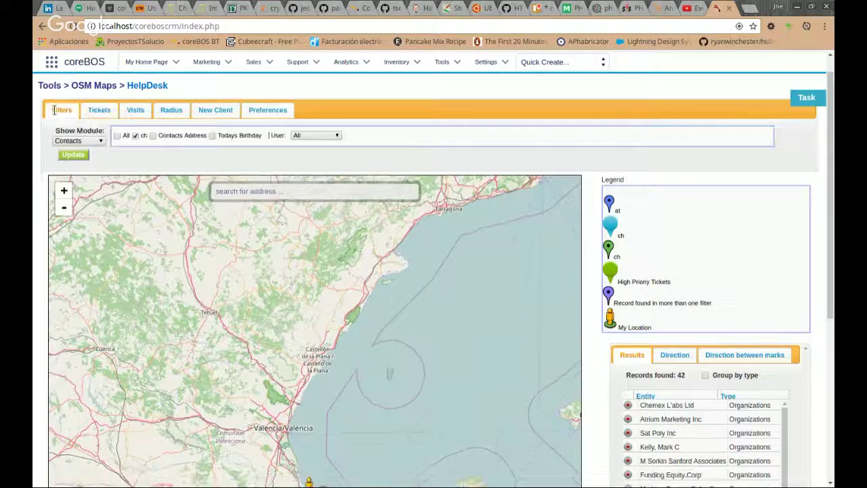
{"action": "left_click", "coordinate": [139, 111]}
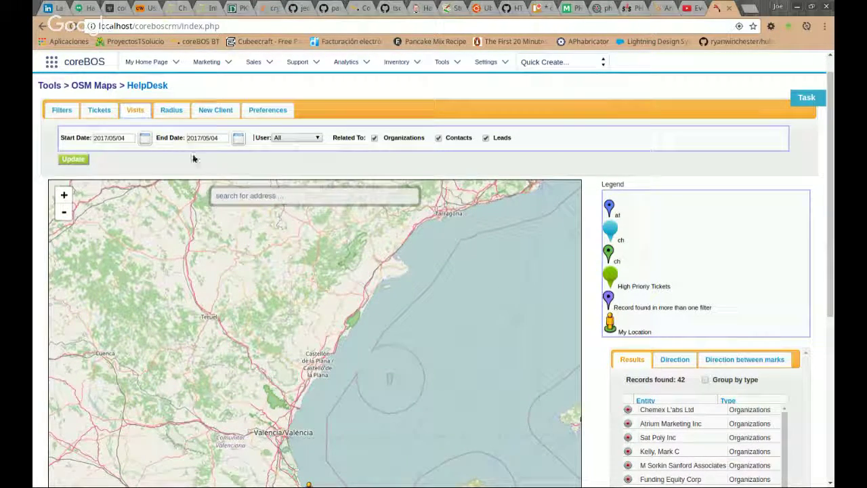
{"action": "left_click", "coordinate": [144, 139]}
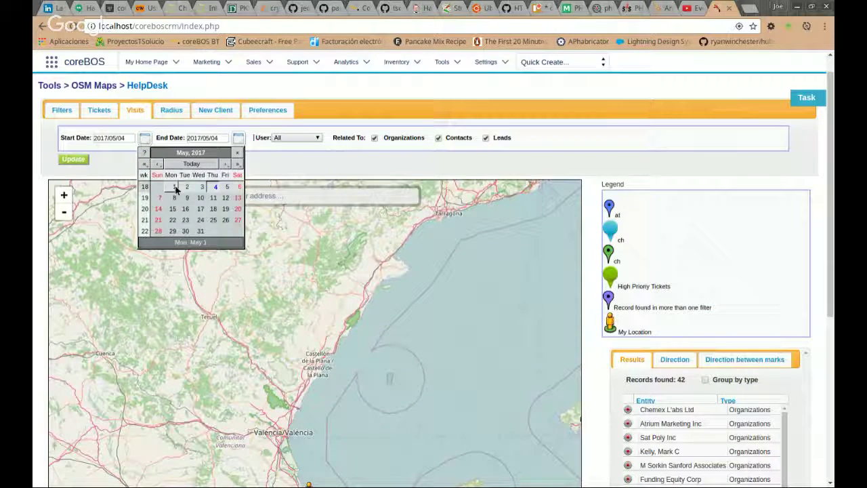
{"action": "left_click", "coordinate": [158, 165]}
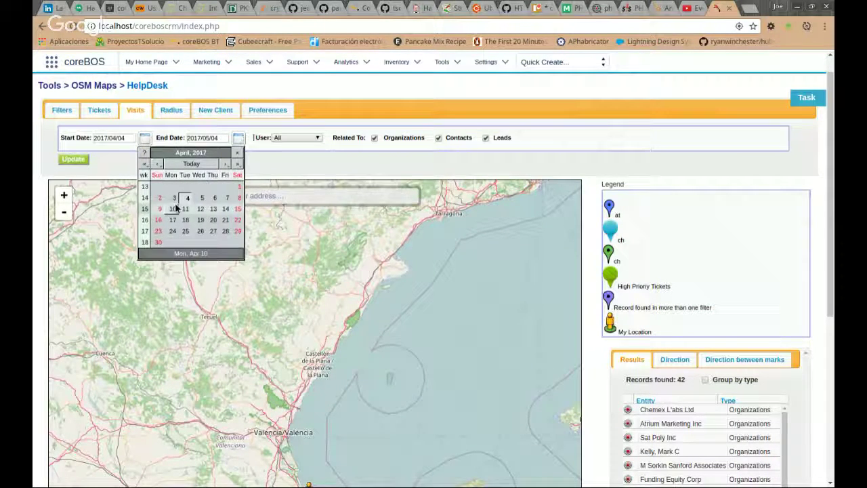
{"action": "left_click", "coordinate": [238, 188]}
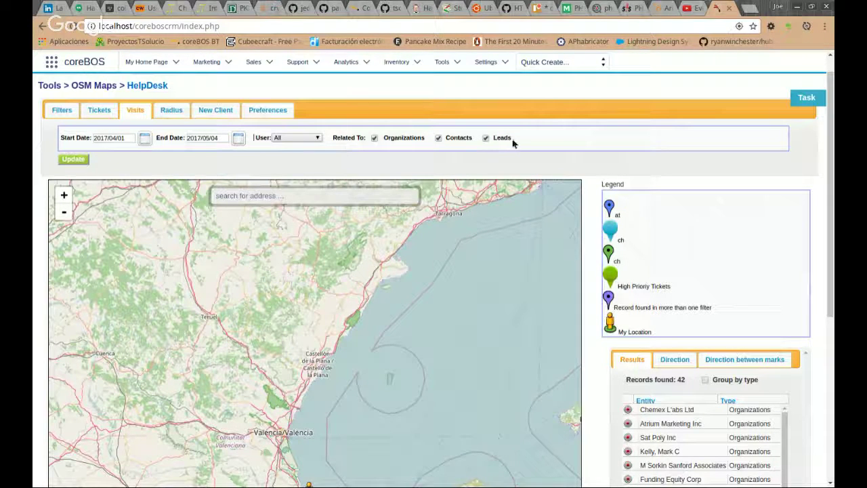
{"action": "left_click", "coordinate": [484, 138]}
{"action": "left_click", "coordinate": [80, 160]}
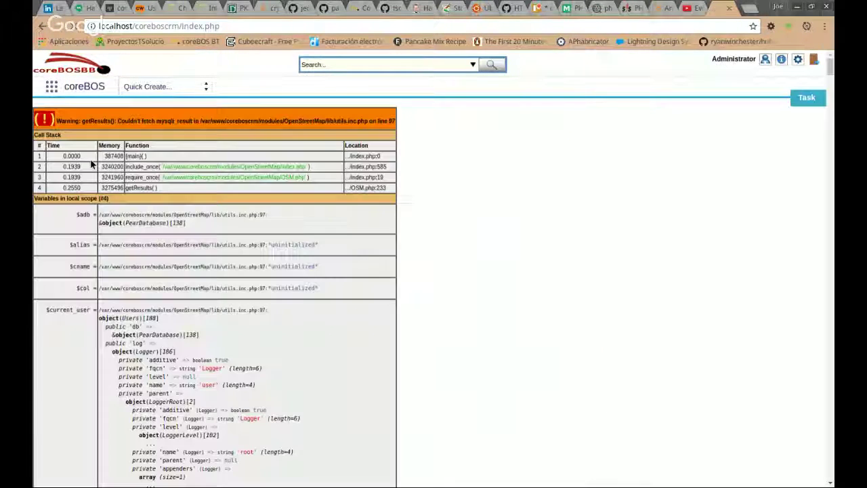
Go back from the warning page and reload, confirming Continuar to resubmit the form.
{"action": "scroll", "coordinate": [93, 165], "scroll_direction": "down", "scroll_amount": 5}
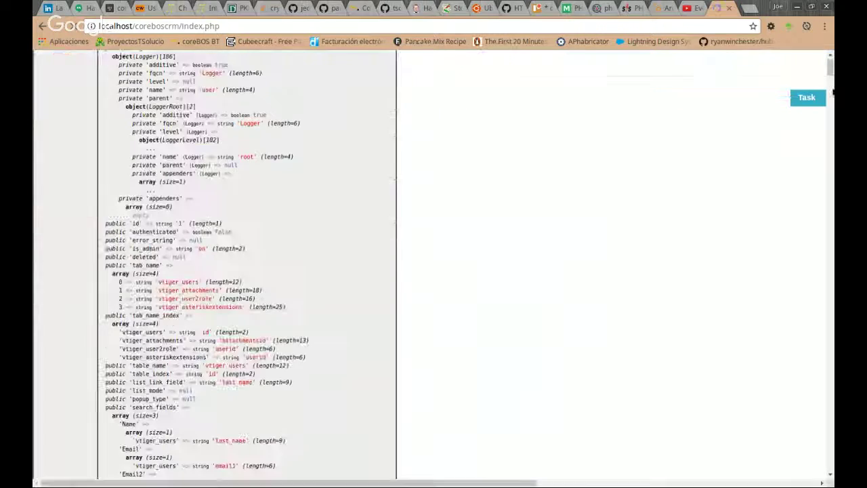
{"action": "scroll", "coordinate": [832, 91], "scroll_direction": "down", "scroll_amount": 5}
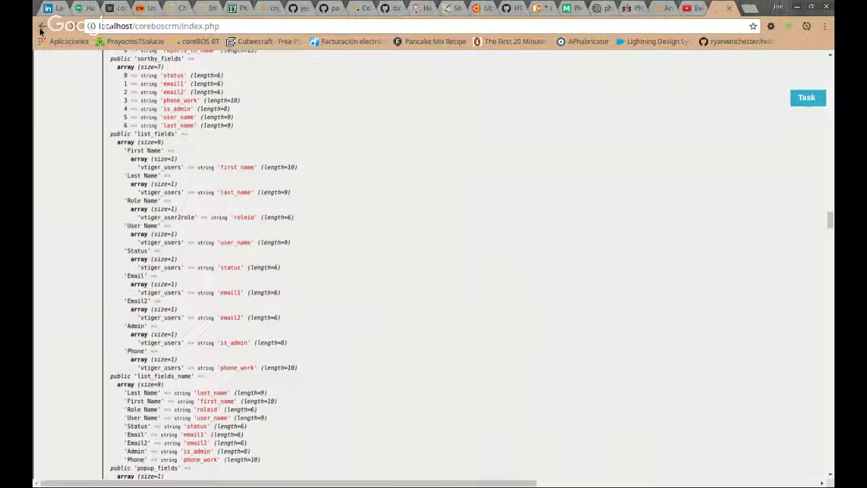
{"action": "left_click", "coordinate": [57, 25]}
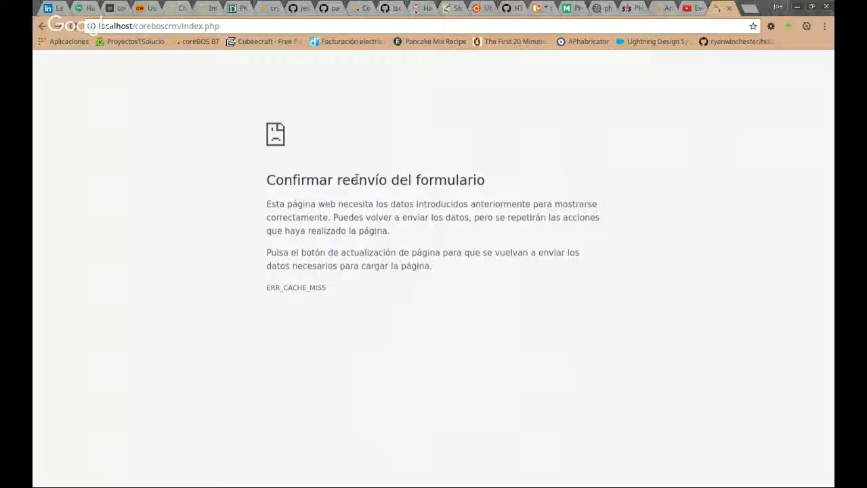
{"action": "left_click", "coordinate": [42, 27]}
{"action": "left_click", "coordinate": [71, 26]}
{"action": "left_click", "coordinate": [516, 113]}
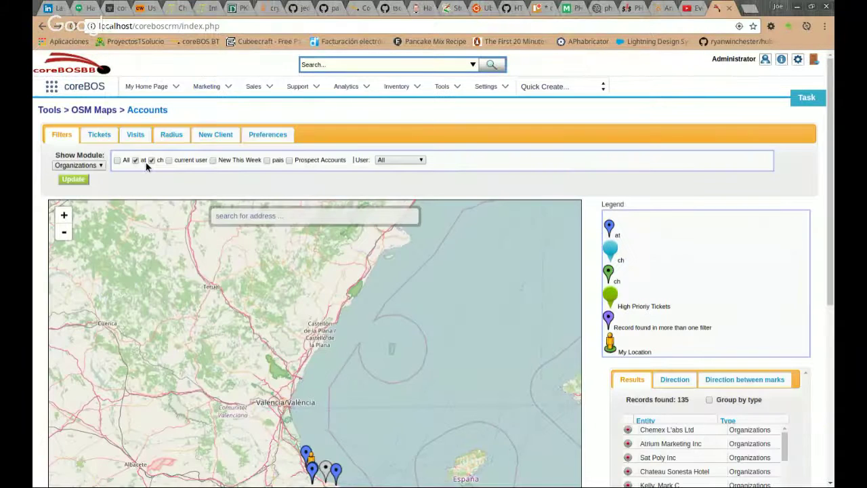
Map Organizations again with the ch filter unchecked, leaving only the at filter's 30 records.
{"action": "left_click", "coordinate": [54, 174]}
{"action": "left_click", "coordinate": [88, 165]}
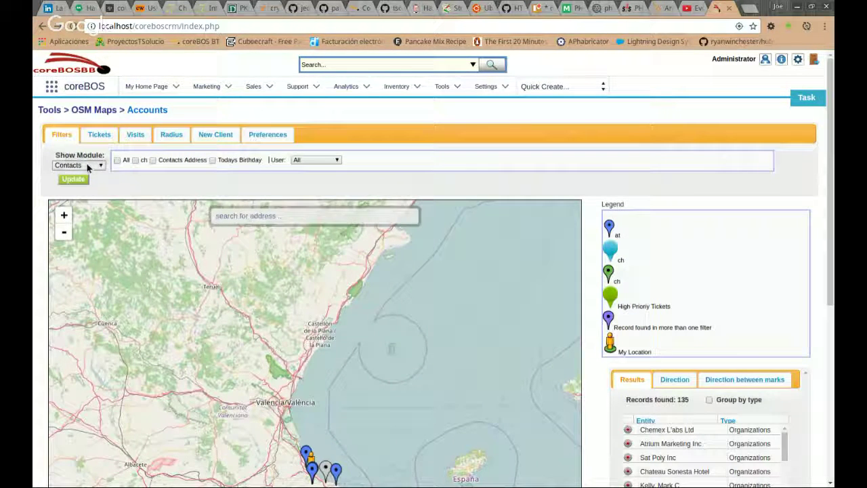
{"action": "left_click", "coordinate": [83, 190]}
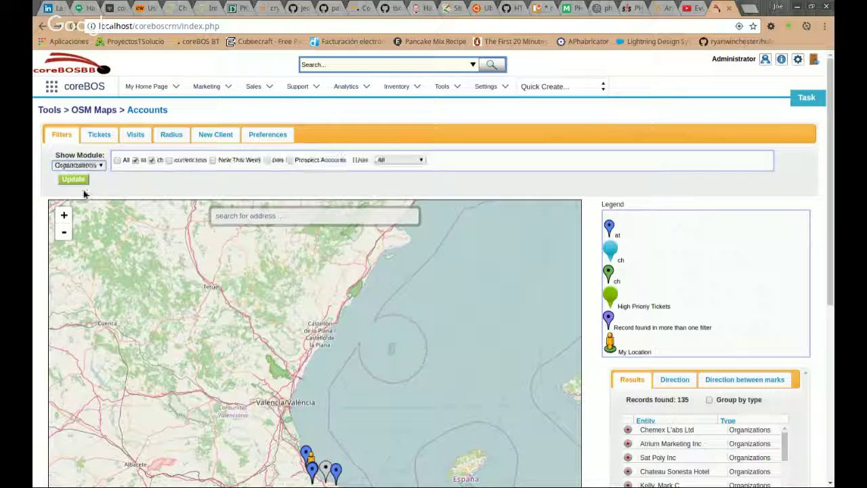
{"action": "left_click", "coordinate": [135, 159]}
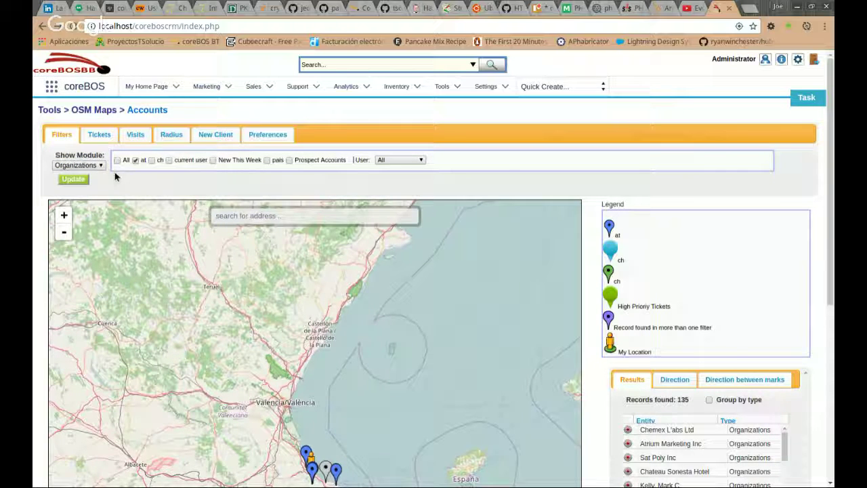
{"action": "left_click", "coordinate": [74, 180]}
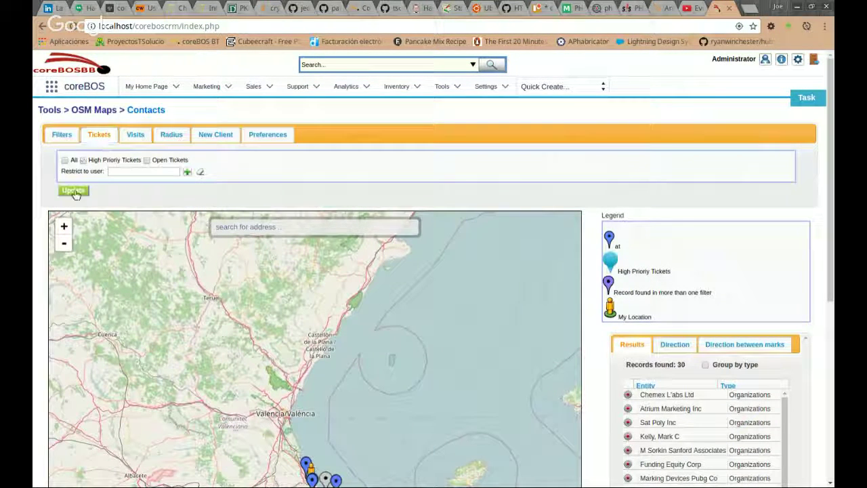
Apply the ticket filter, then map visits from 2017/04/01 to 2017/05/04, which finds 0 records.
{"action": "left_click", "coordinate": [74, 192]}
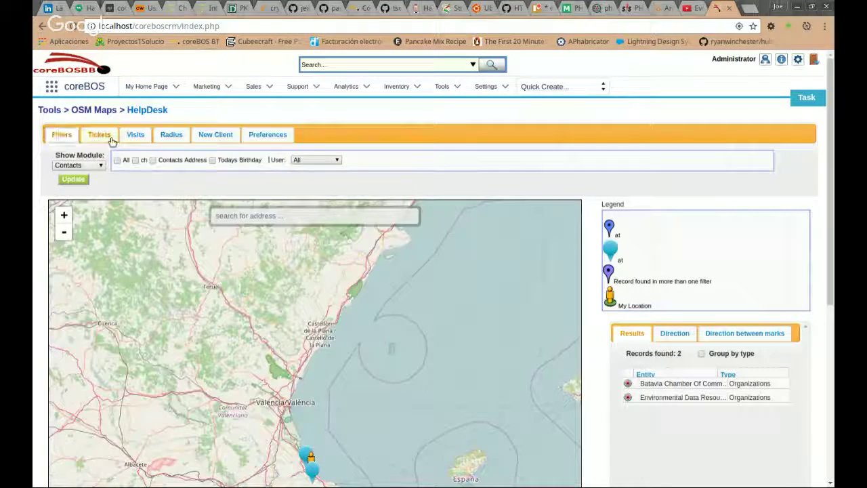
{"action": "left_click", "coordinate": [136, 134]}
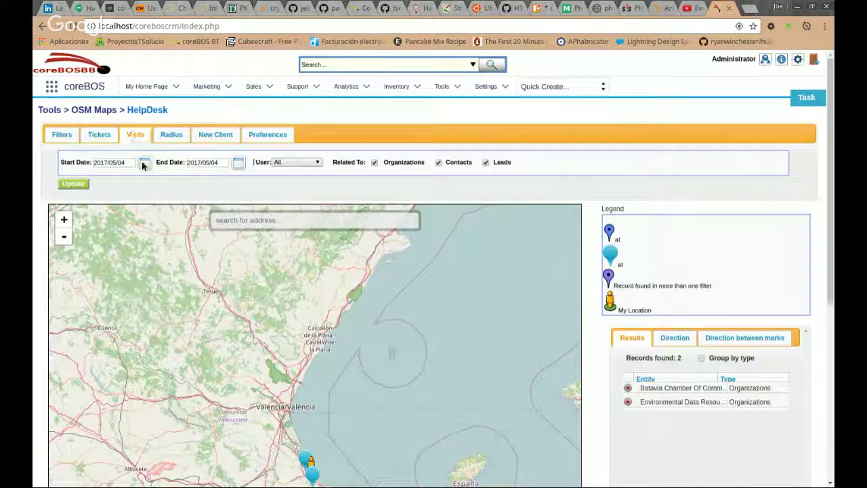
{"action": "left_click", "coordinate": [144, 164]}
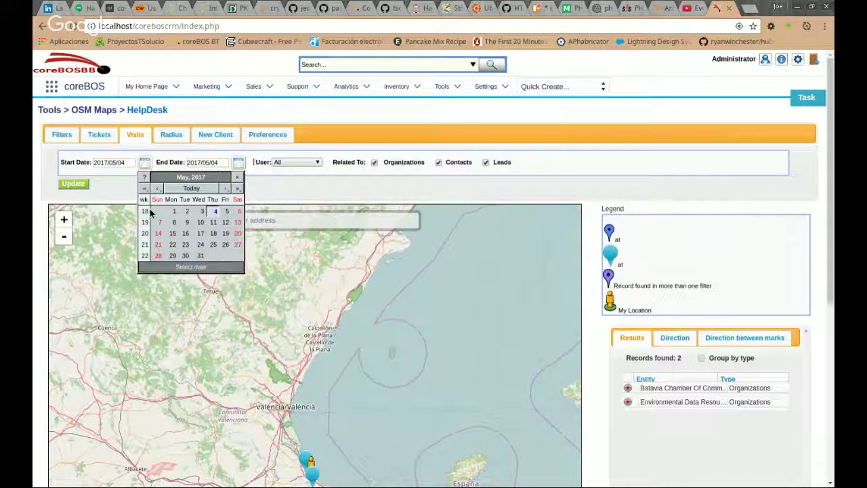
{"action": "left_click", "coordinate": [157, 188]}
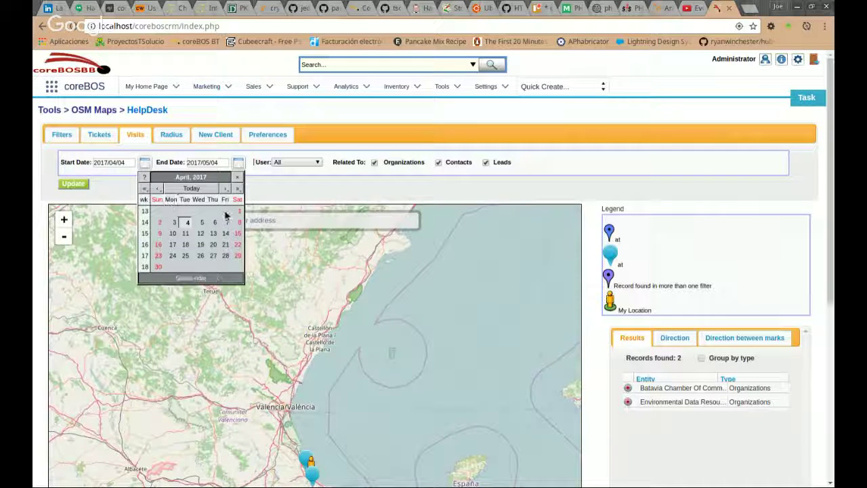
{"action": "left_click", "coordinate": [238, 213]}
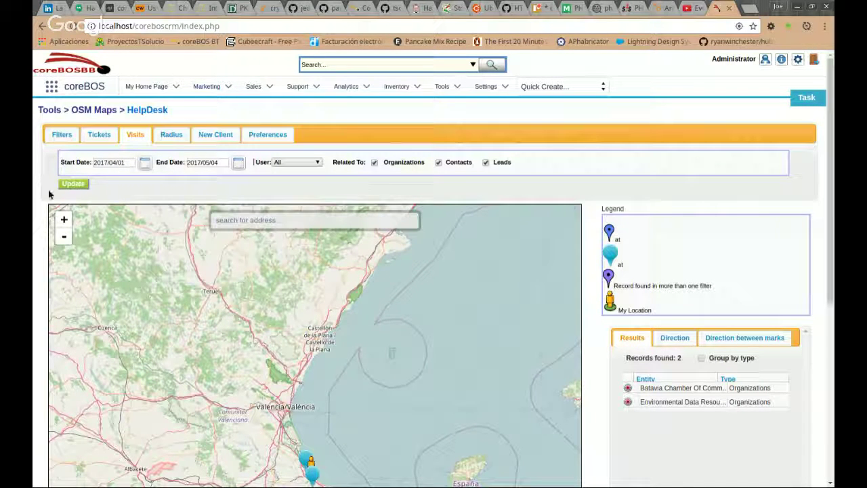
{"action": "left_click", "coordinate": [67, 190]}
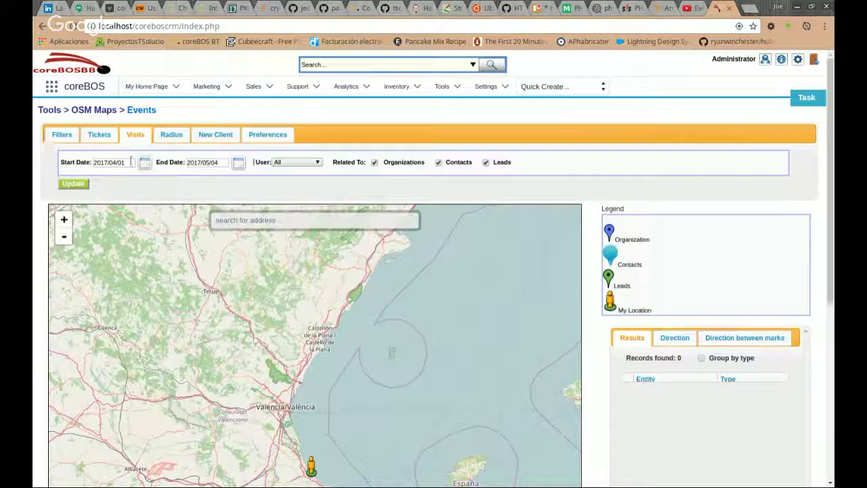
Move the visit start date to March 1, then to 2017/02/01, finding three events.
{"action": "left_click", "coordinate": [145, 165]}
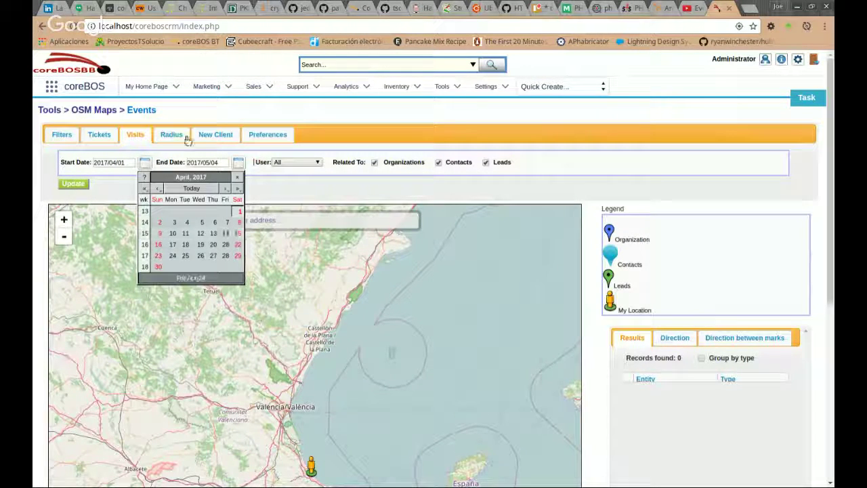
{"action": "left_click", "coordinate": [158, 187]}
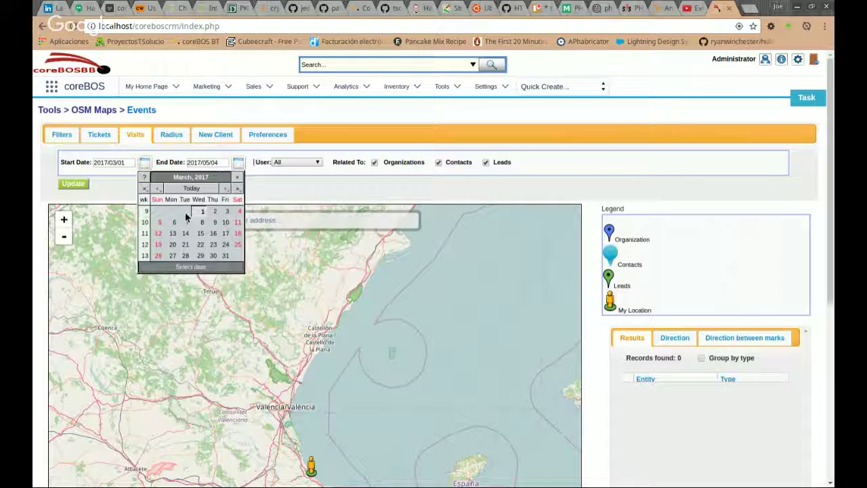
{"action": "left_click", "coordinate": [201, 212]}
{"action": "left_click", "coordinate": [68, 185]}
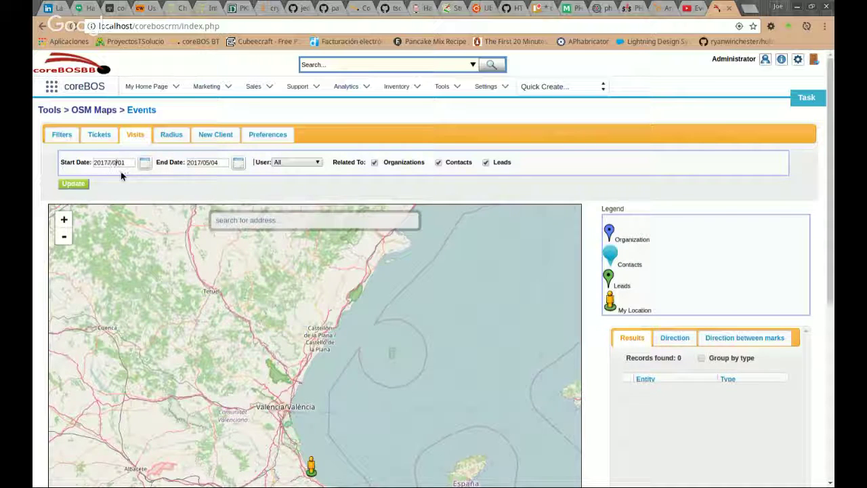
{"action": "left_click", "coordinate": [69, 186]}
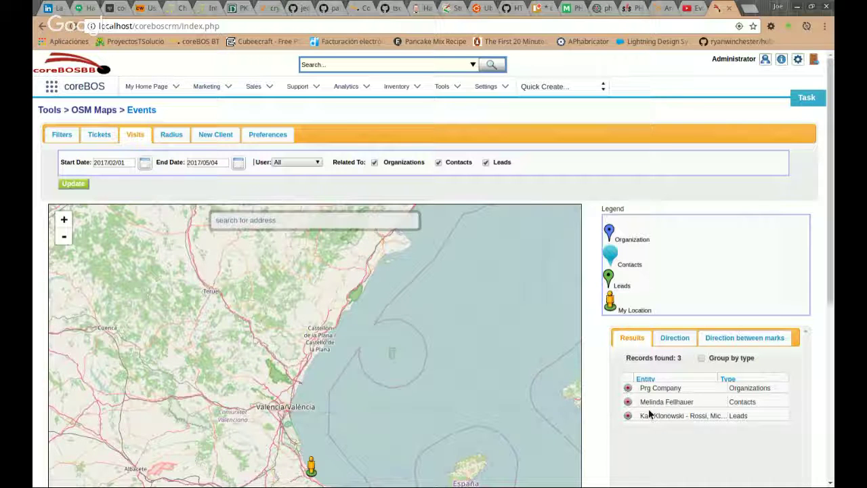
{"action": "scroll", "coordinate": [589, 379], "scroll_direction": "down", "scroll_amount": 1}
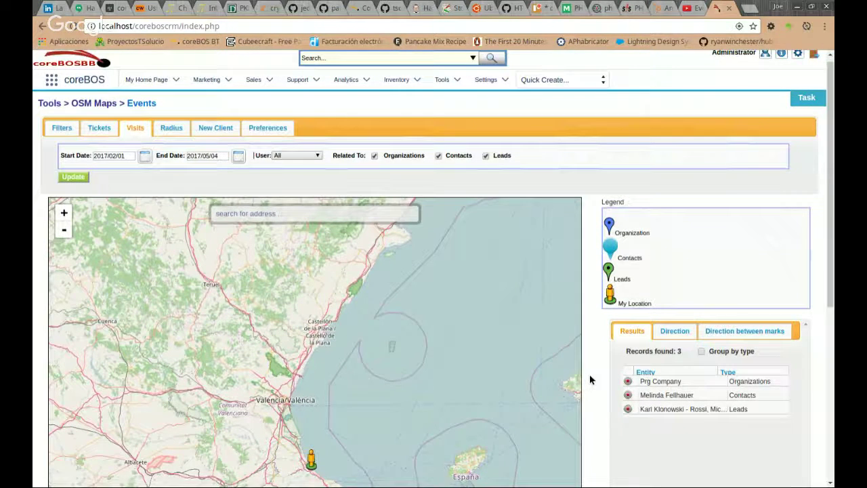
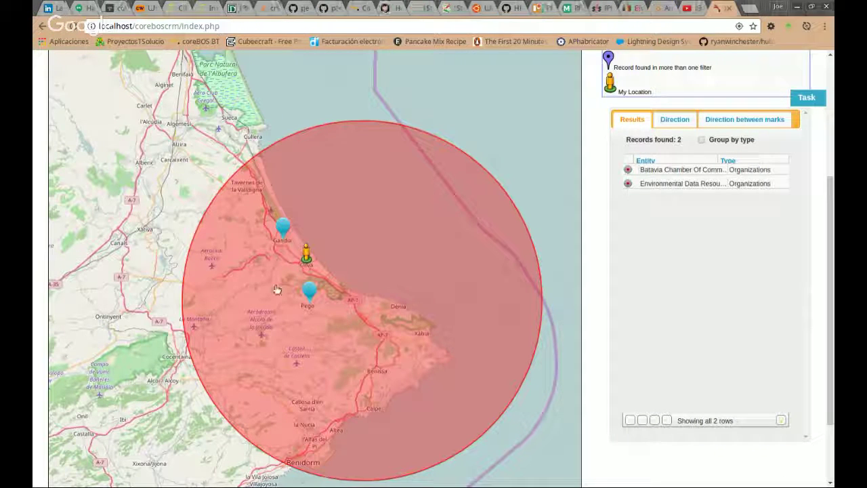
Review the two organizations listed inside the 24-radius circle.
{"action": "scroll", "coordinate": [538, 160], "scroll_direction": "up", "scroll_amount": 1}
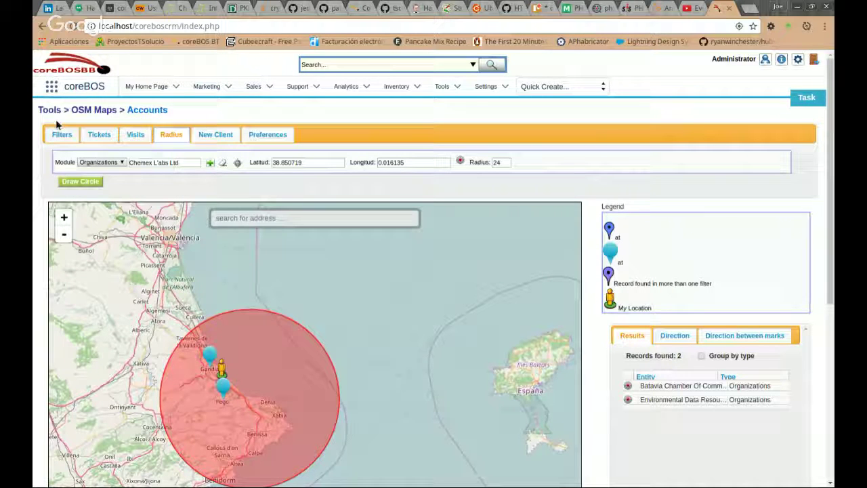
Show the map's Filters tab and zoom in around Oliva.
{"action": "left_click", "coordinate": [61, 134]}
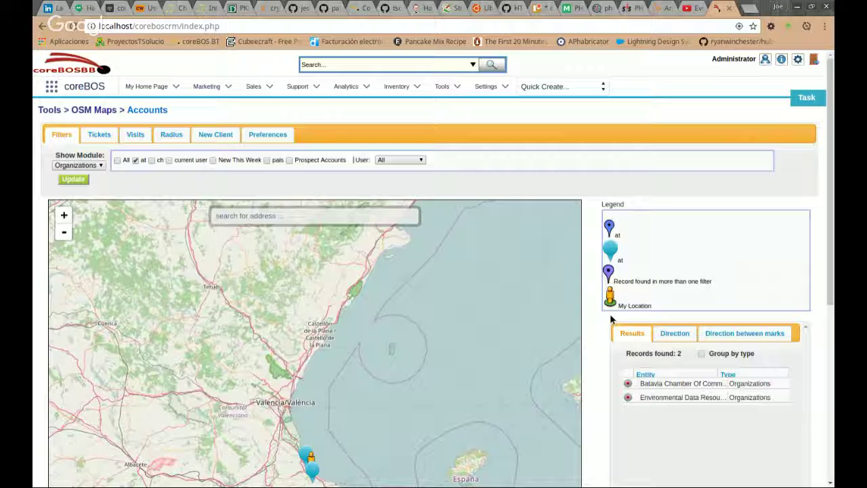
{"action": "scroll", "coordinate": [609, 318], "scroll_direction": "down", "scroll_amount": 1}
{"action": "scroll", "coordinate": [304, 426], "scroll_direction": "up", "scroll_amount": 2}
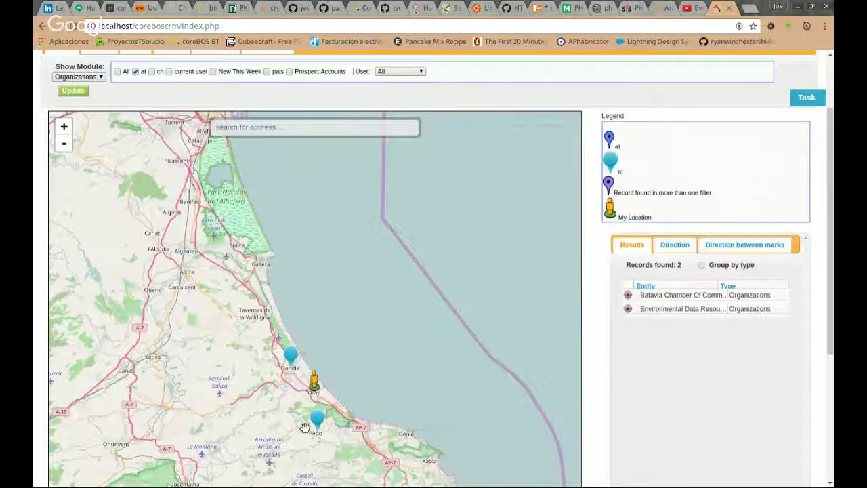
{"action": "scroll", "coordinate": [315, 407], "scroll_direction": "up", "scroll_amount": 2}
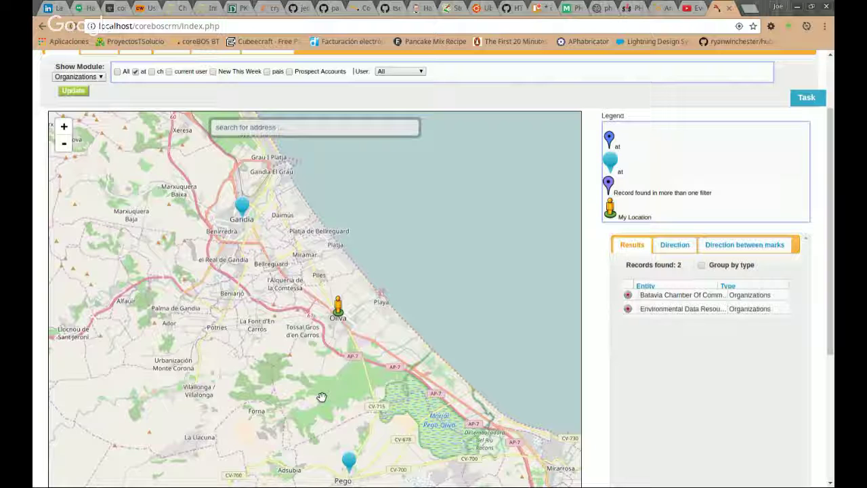
{"action": "scroll", "coordinate": [321, 398], "scroll_direction": "up", "scroll_amount": 1}
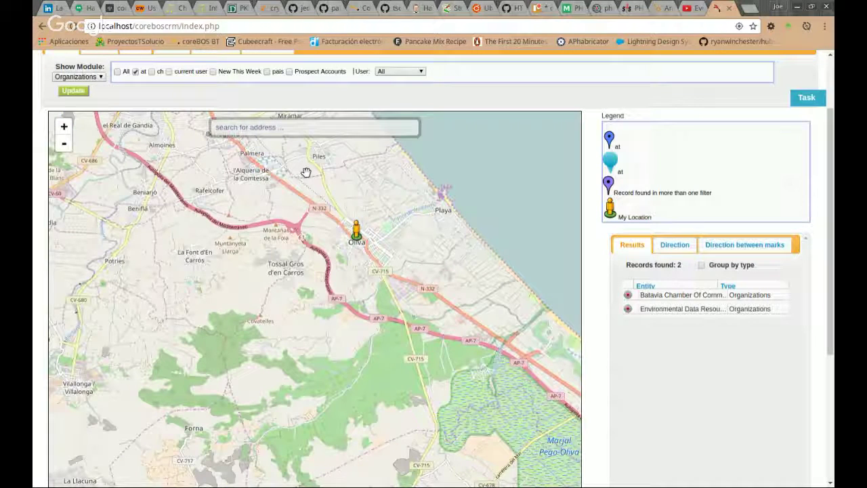
{"action": "left_click", "coordinate": [298, 129]}
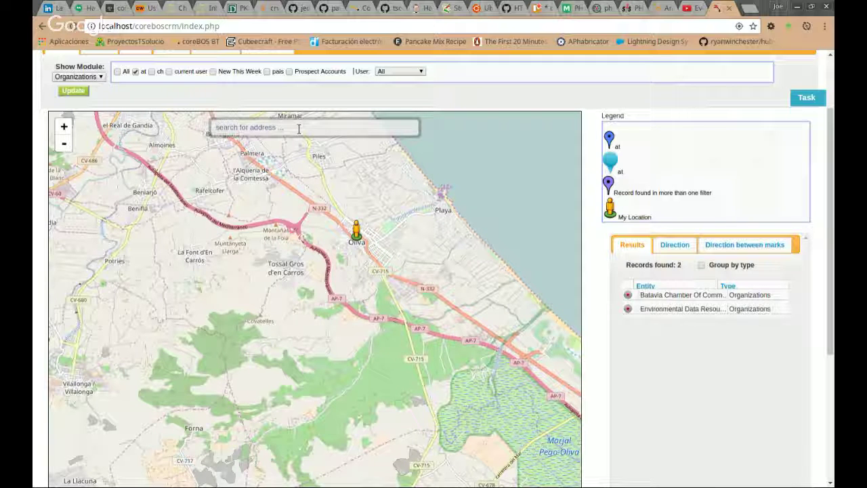
{"action": "type", "text": "$address['house_number']"}
{"action": "key", "text": "ctrl+a"}
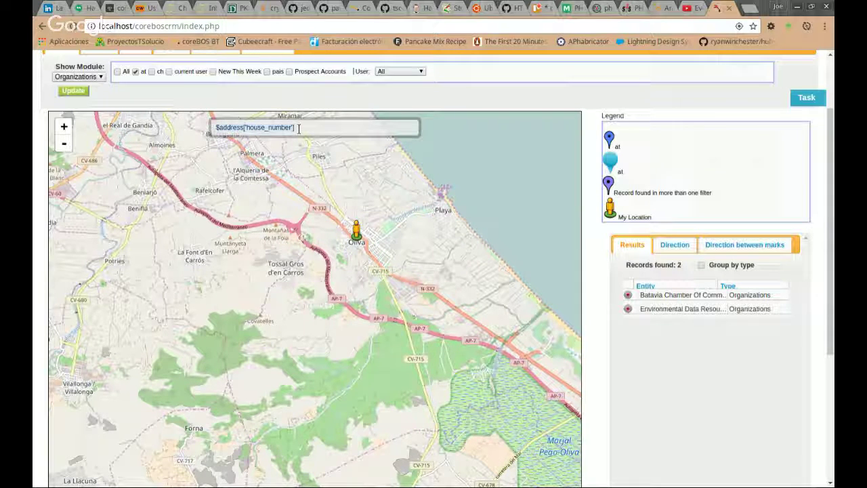
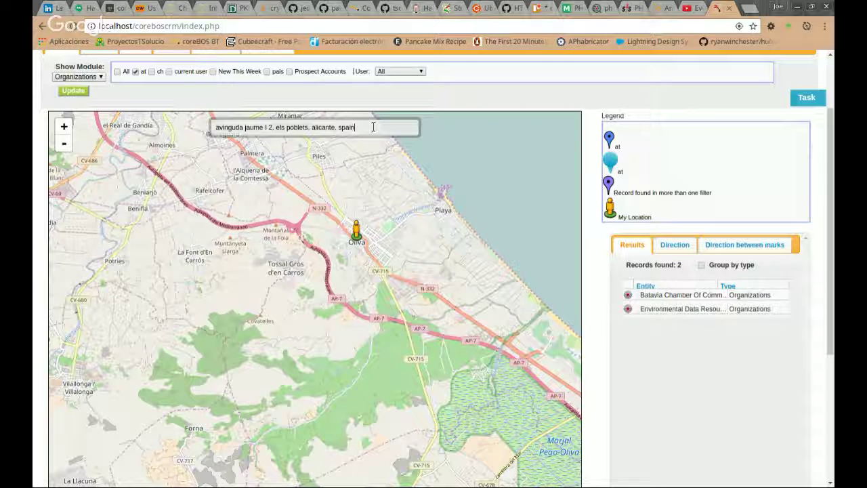
Run the address lookup and zoom into its marker in Els Poblets.
{"action": "triple_click", "coordinate": [374, 127]}
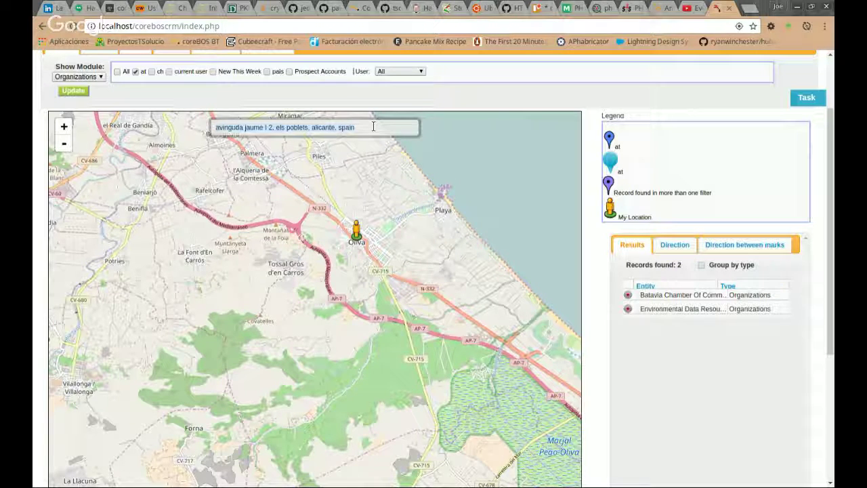
{"action": "left_click", "coordinate": [79, 91]}
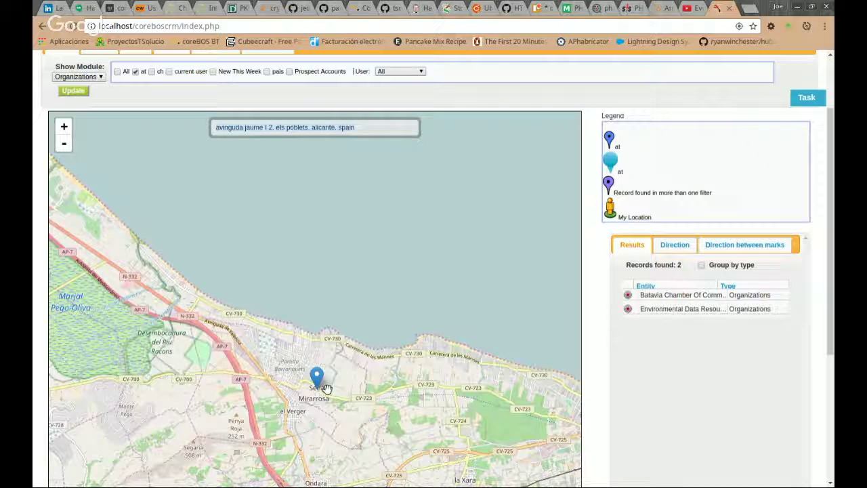
{"action": "scroll", "coordinate": [325, 387], "scroll_direction": "up", "scroll_amount": 1}
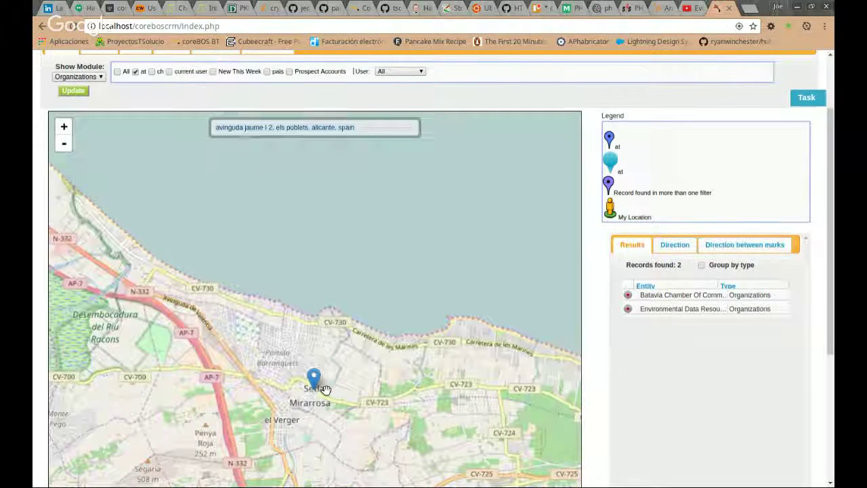
{"action": "scroll", "coordinate": [308, 393], "scroll_direction": "up", "scroll_amount": 3}
{"action": "scroll", "coordinate": [285, 332], "scroll_direction": "up", "scroll_amount": 1}
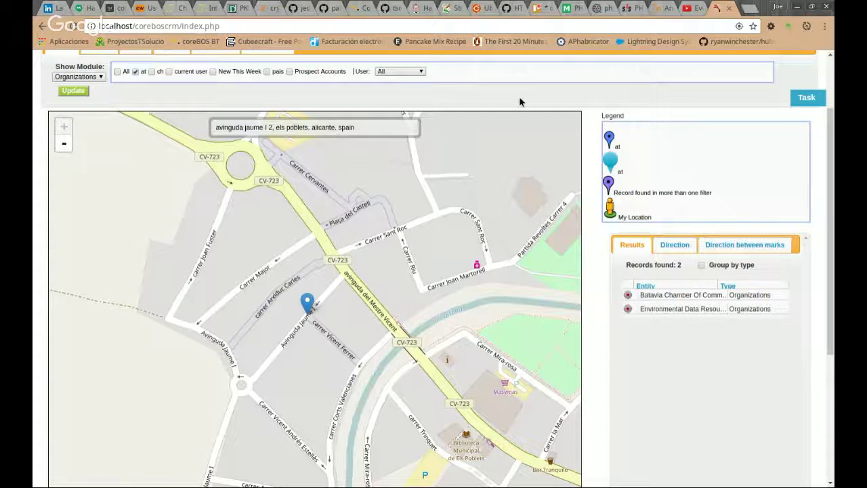
{"action": "scroll", "coordinate": [519, 101], "scroll_direction": "up", "scroll_amount": 1}
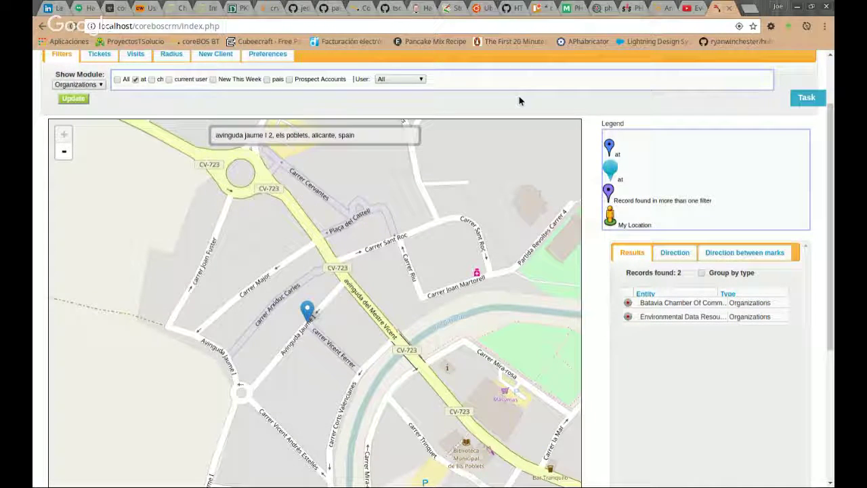
{"action": "scroll", "coordinate": [520, 101], "scroll_direction": "up", "scroll_amount": 3}
Create a new organization from the marker's map location using the New Client options.
{"action": "left_click", "coordinate": [216, 105]}
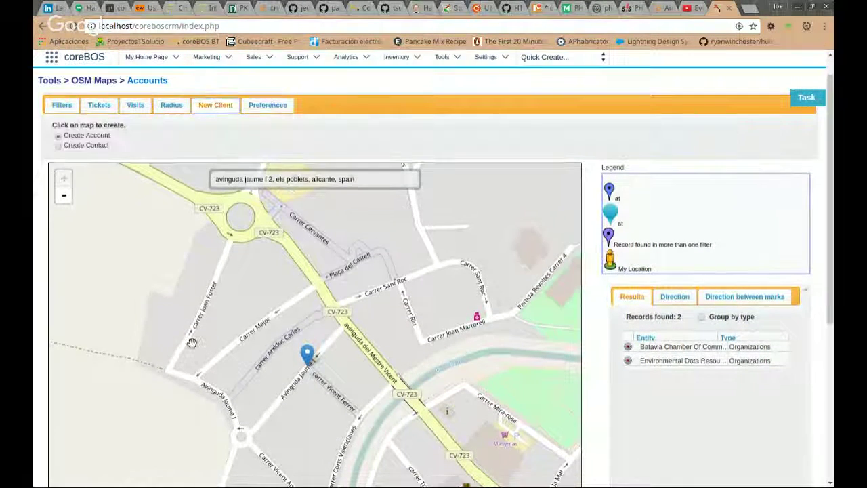
{"action": "left_click", "coordinate": [302, 374]}
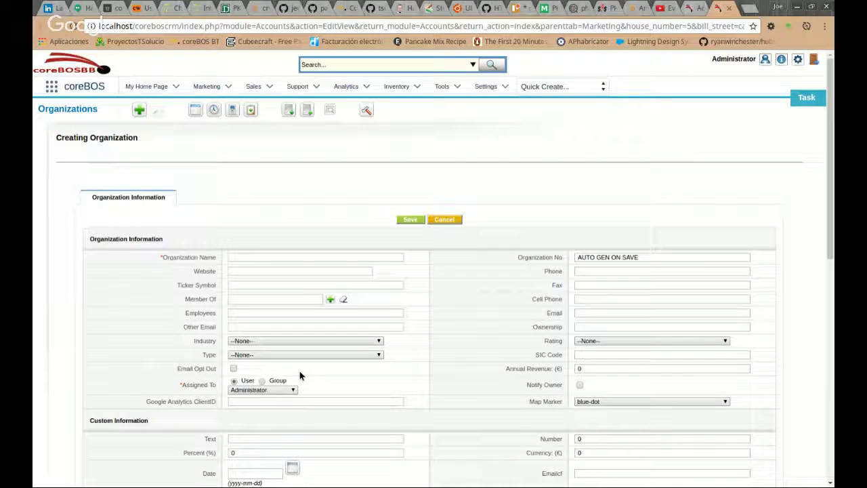
{"action": "scroll", "coordinate": [531, 175], "scroll_direction": "down", "scroll_amount": 2}
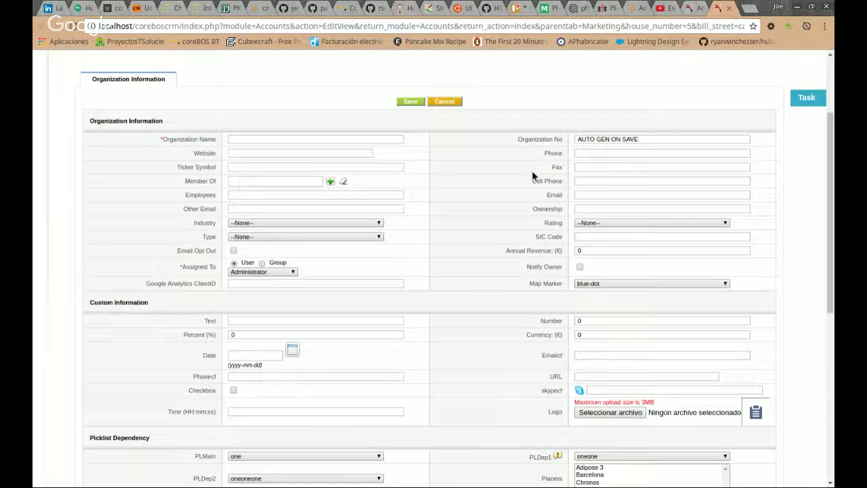
{"action": "scroll", "coordinate": [453, 271], "scroll_direction": "down", "scroll_amount": 3}
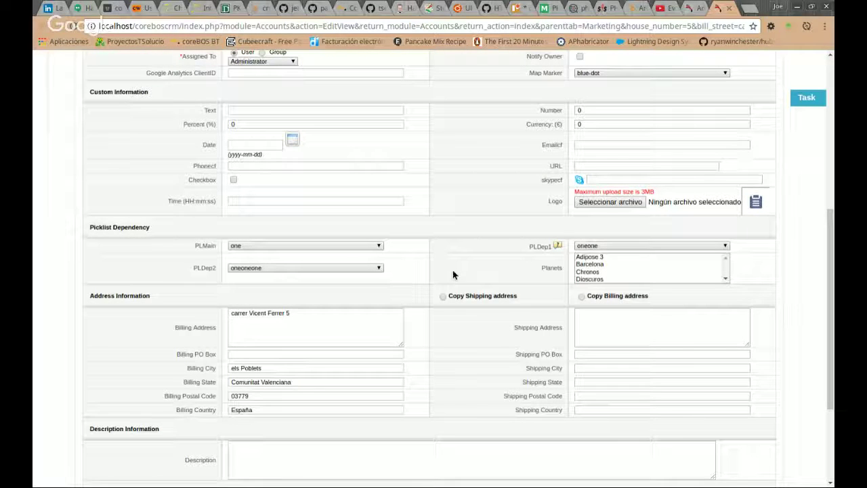
{"action": "scroll", "coordinate": [453, 274], "scroll_direction": "down", "scroll_amount": 1}
Check the prefilled billing city els Poblets and country España, then return to OSM Maps.
{"action": "left_click", "coordinate": [265, 342]}
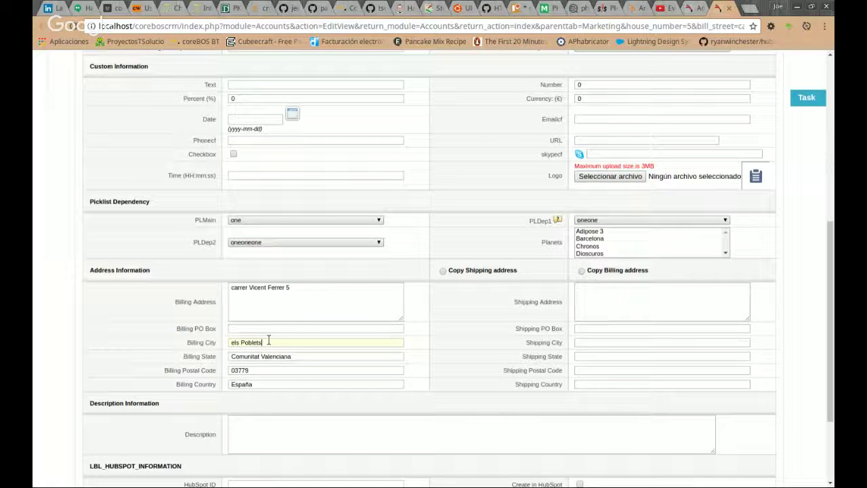
{"action": "left_click", "coordinate": [275, 382]}
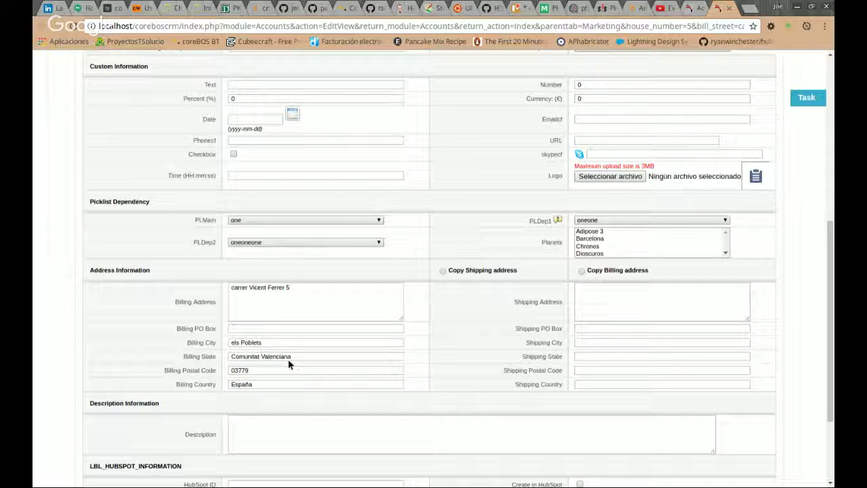
{"action": "left_click", "coordinate": [298, 342]}
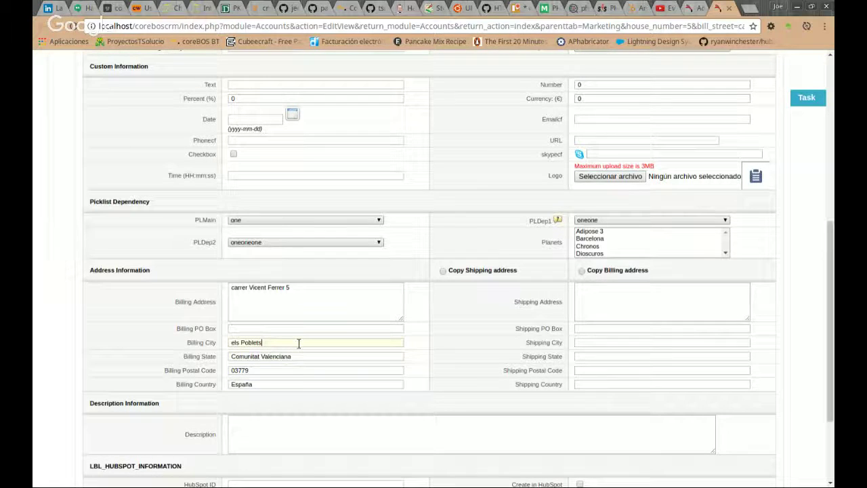
{"action": "left_click", "coordinate": [687, 7]}
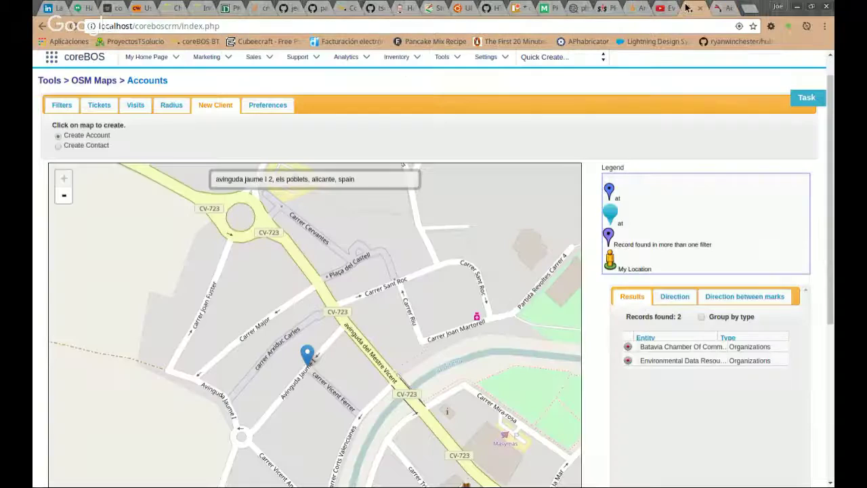
{"action": "left_click", "coordinate": [342, 327]}
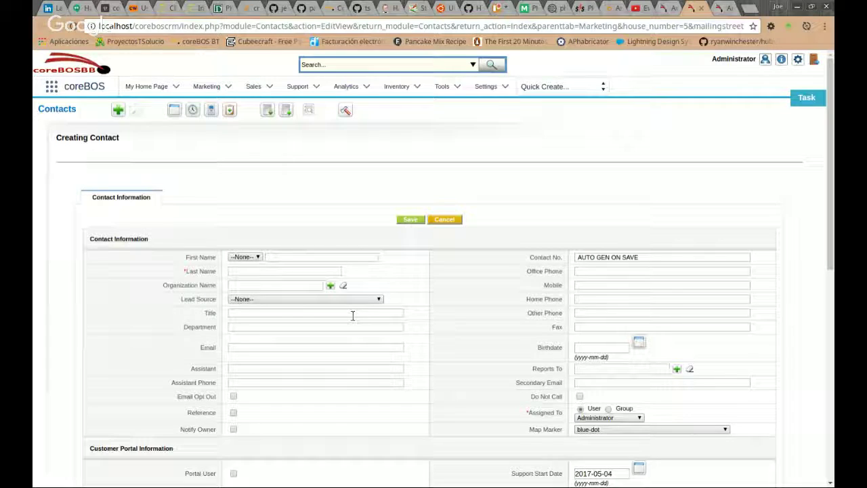
{"action": "scroll", "coordinate": [284, 223], "scroll_direction": "down", "scroll_amount": 5}
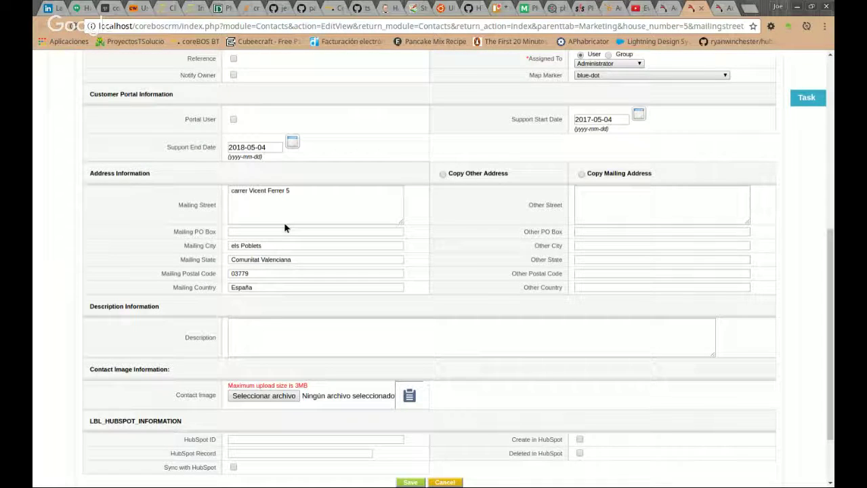
{"action": "scroll", "coordinate": [461, 328], "scroll_direction": "up", "scroll_amount": 3}
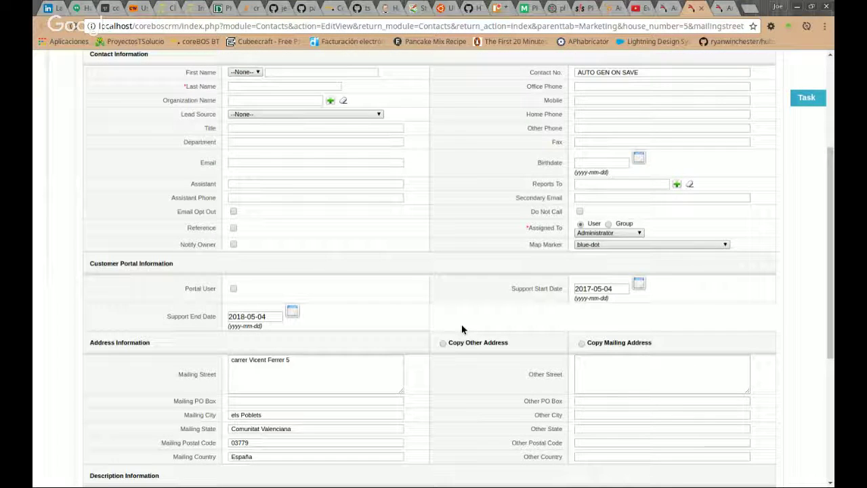
{"action": "left_click", "coordinate": [706, 9]}
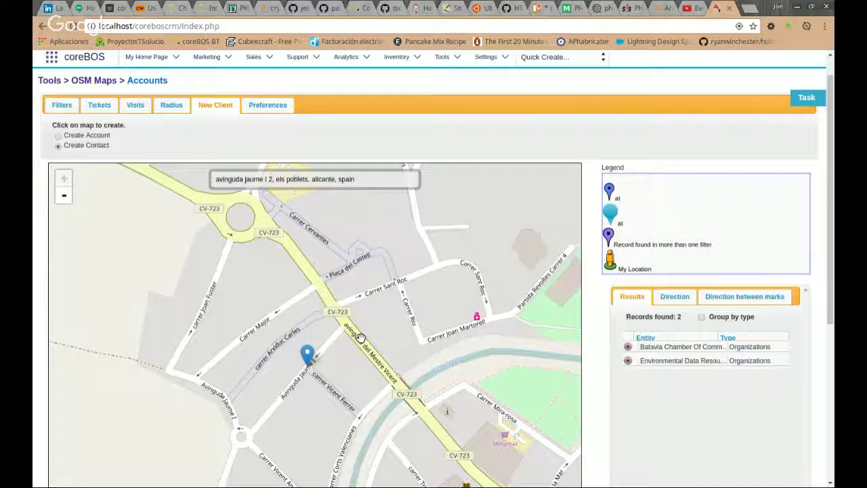
Refresh the filtered map and view, then close, the Environmental Data Resources details at Pego.
{"action": "left_click", "coordinate": [62, 105]}
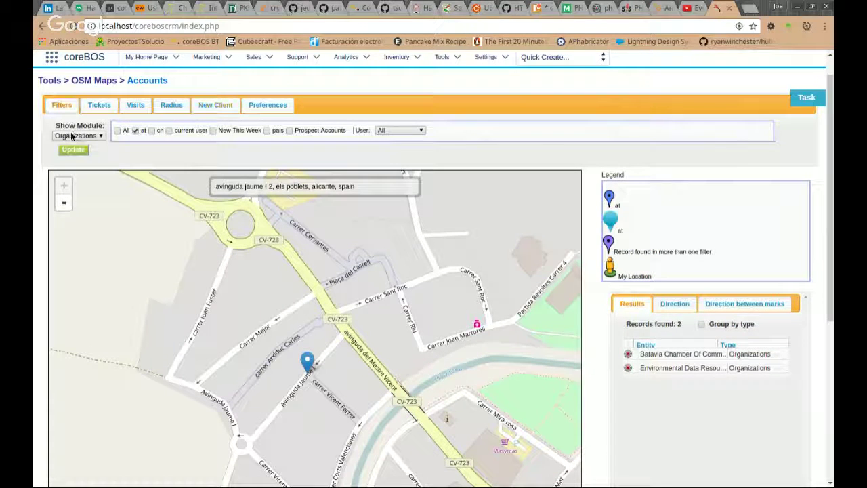
{"action": "left_click", "coordinate": [73, 151]}
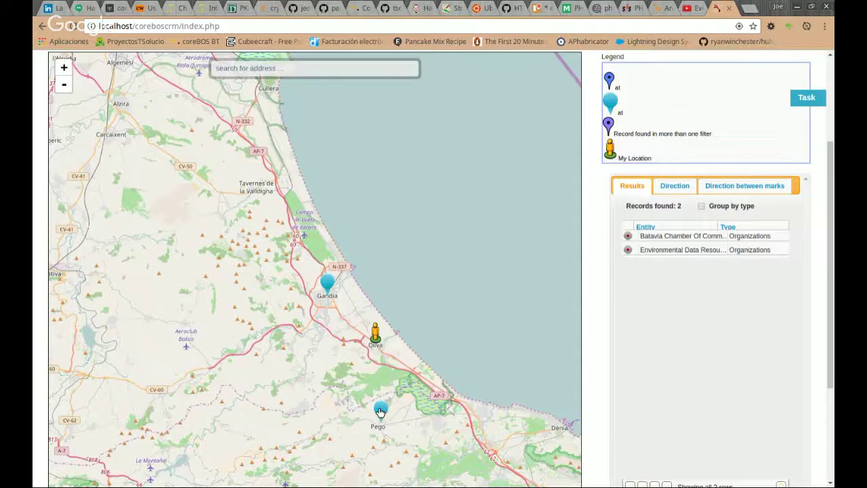
{"action": "left_click", "coordinate": [380, 411]}
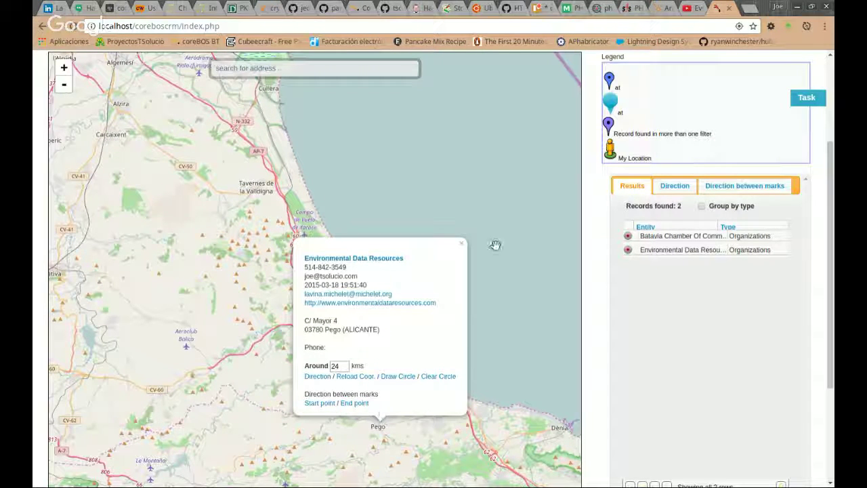
{"action": "left_click", "coordinate": [461, 245]}
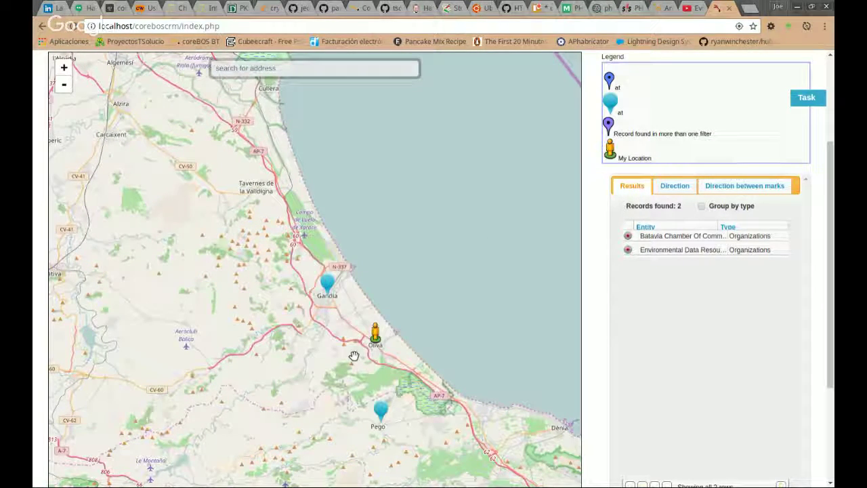
Show the Batavia Chamber Of Commerce details at Gandia, panning so the card fits.
{"action": "scroll", "coordinate": [354, 356], "scroll_direction": "up", "scroll_amount": 1}
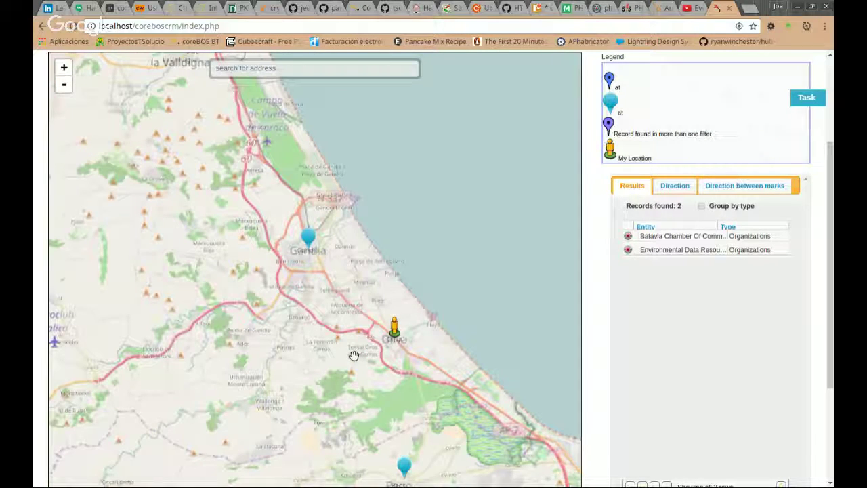
{"action": "scroll", "coordinate": [604, 363], "scroll_direction": "down", "scroll_amount": 2}
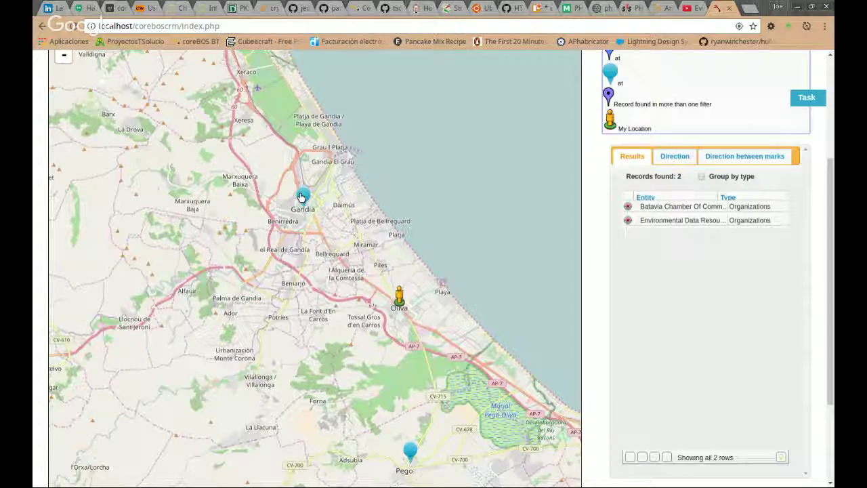
{"action": "left_click", "coordinate": [302, 196]}
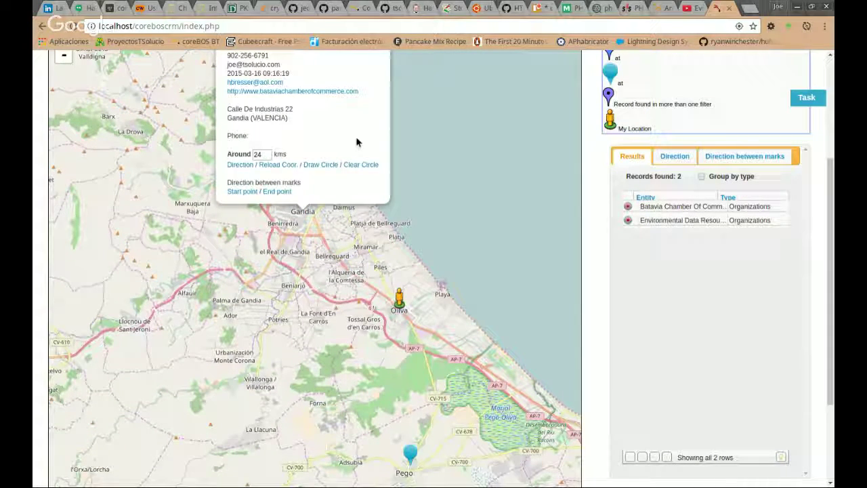
{"action": "scroll", "coordinate": [586, 171], "scroll_direction": "up", "scroll_amount": 1}
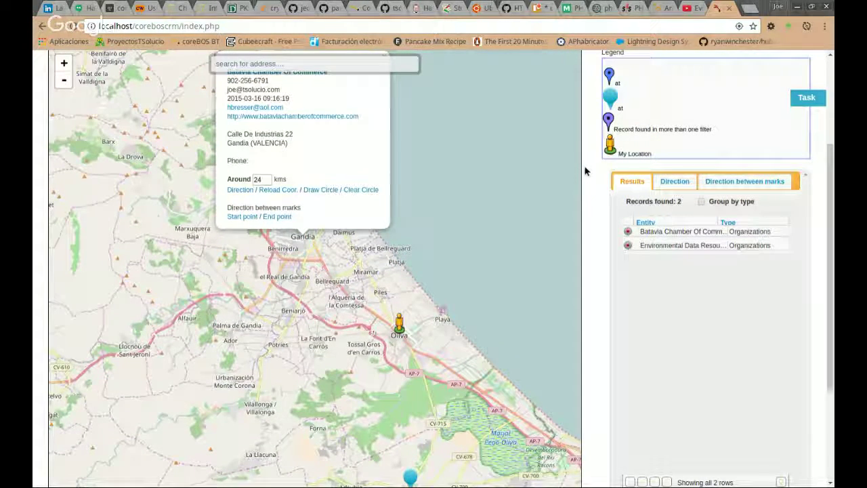
{"action": "left_click_drag", "start_coordinate": [455, 175], "coordinate": [435, 192]}
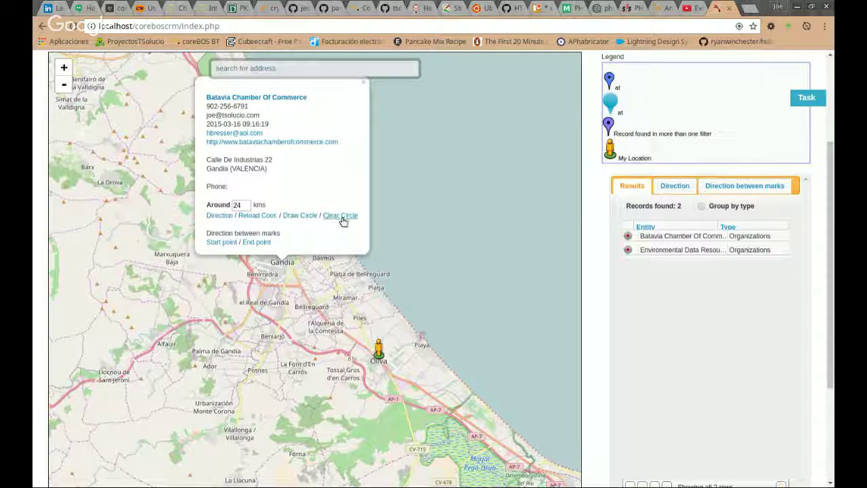
Get driving directions from the Gandia marker to Oliva (7.9 km, 11 min) and zoom in.
{"action": "left_click", "coordinate": [215, 215]}
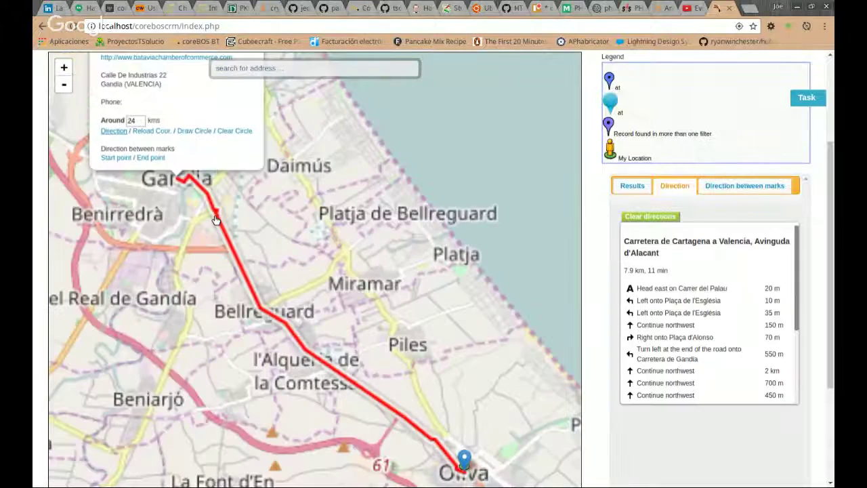
{"action": "scroll", "coordinate": [301, 290], "scroll_direction": "up", "scroll_amount": 2}
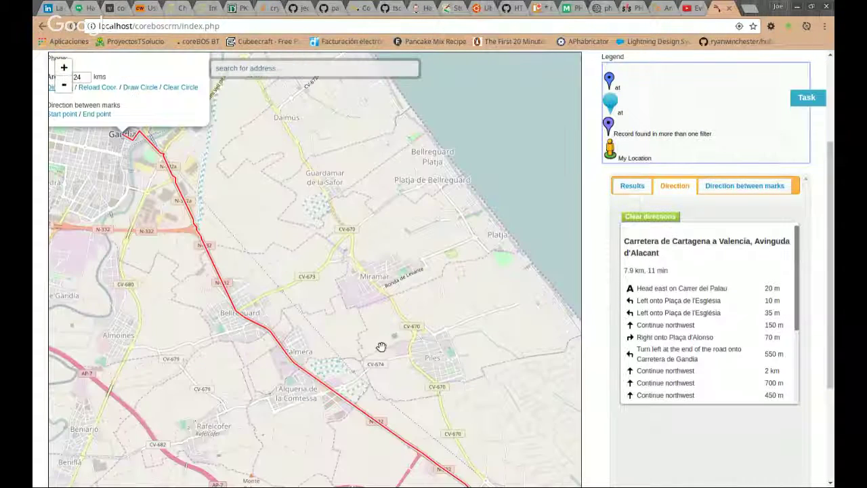
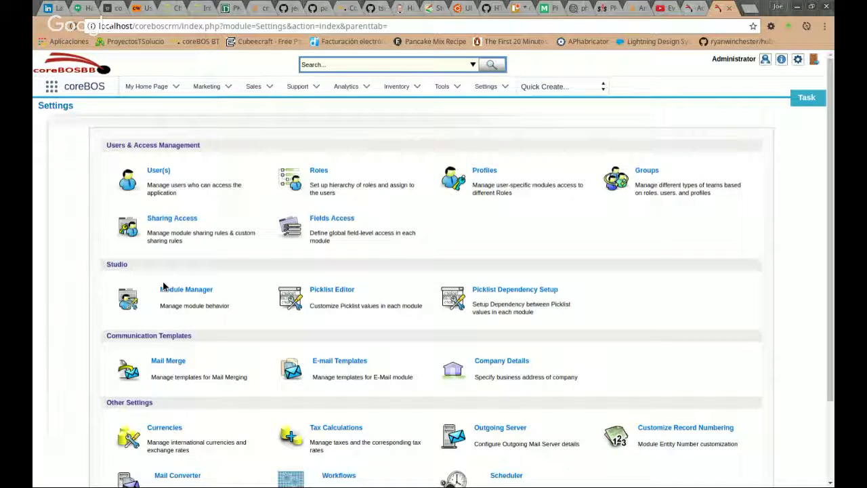
Open the OSM Maps module's configuration from Module Manager.
{"action": "left_click", "coordinate": [165, 288]}
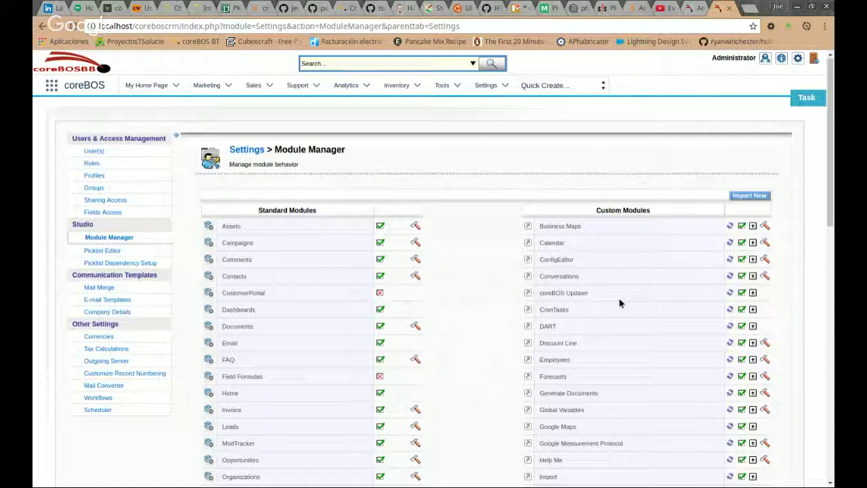
{"action": "scroll", "coordinate": [589, 378], "scroll_direction": "down", "scroll_amount": 5}
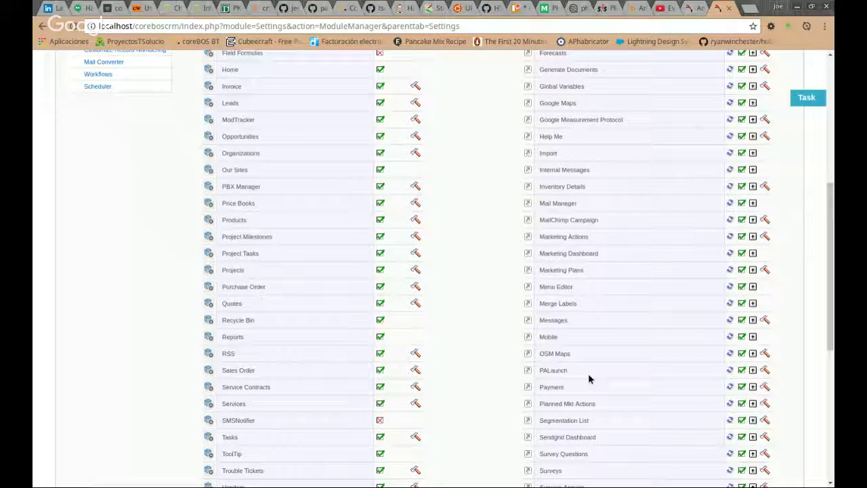
{"action": "left_click", "coordinate": [588, 353]}
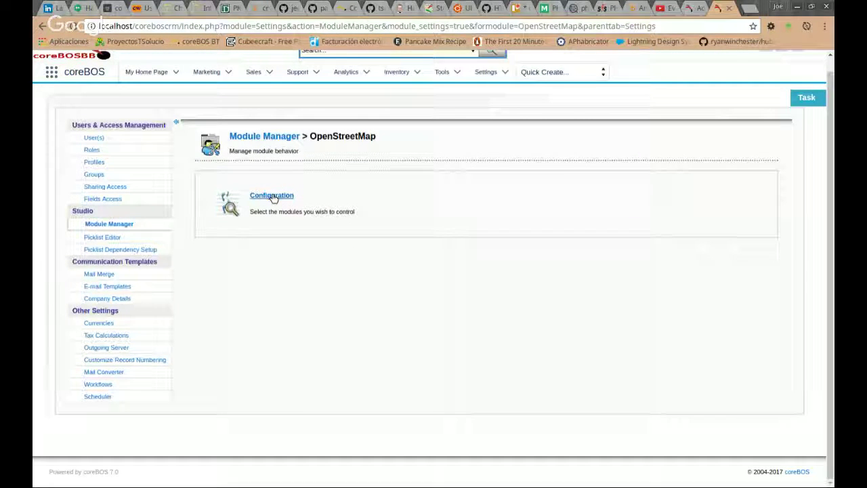
{"action": "left_click", "coordinate": [272, 195]}
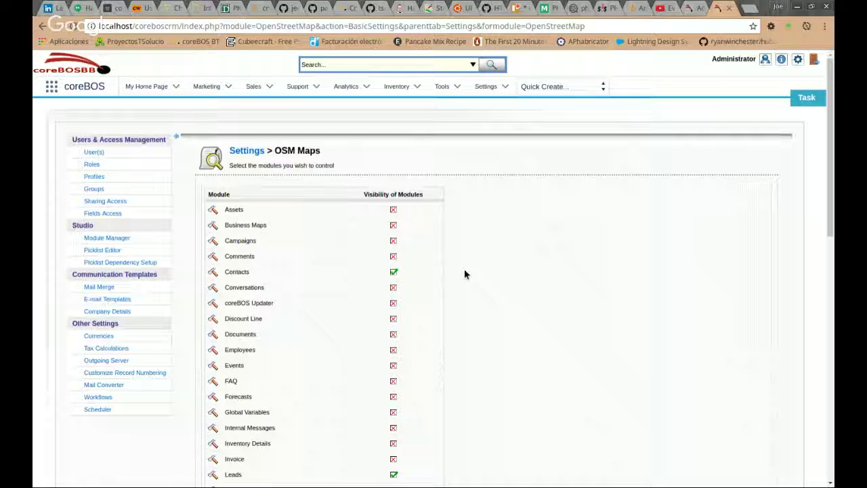
Tick Opportunities in the map visibility list alongside Contacts, Leads and Organizations.
{"action": "scroll", "coordinate": [465, 273], "scroll_direction": "down", "scroll_amount": 1}
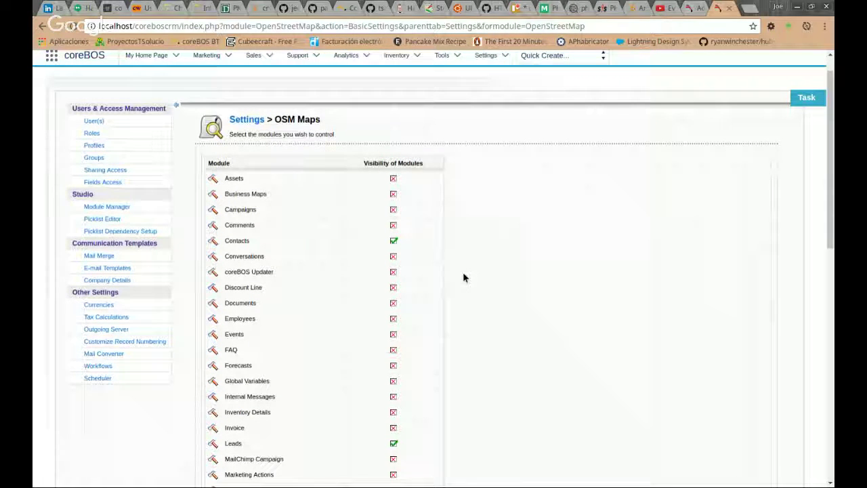
{"action": "scroll", "coordinate": [464, 277], "scroll_direction": "down", "scroll_amount": 3}
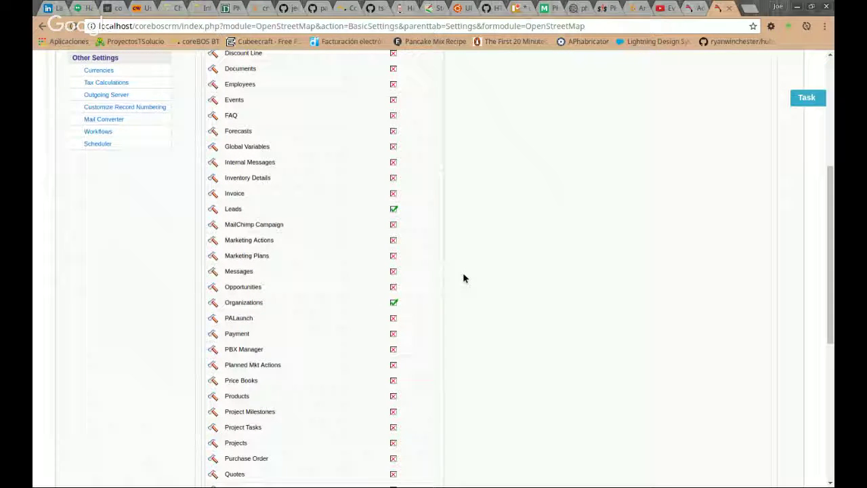
{"action": "scroll", "coordinate": [405, 101], "scroll_direction": "up", "scroll_amount": 1}
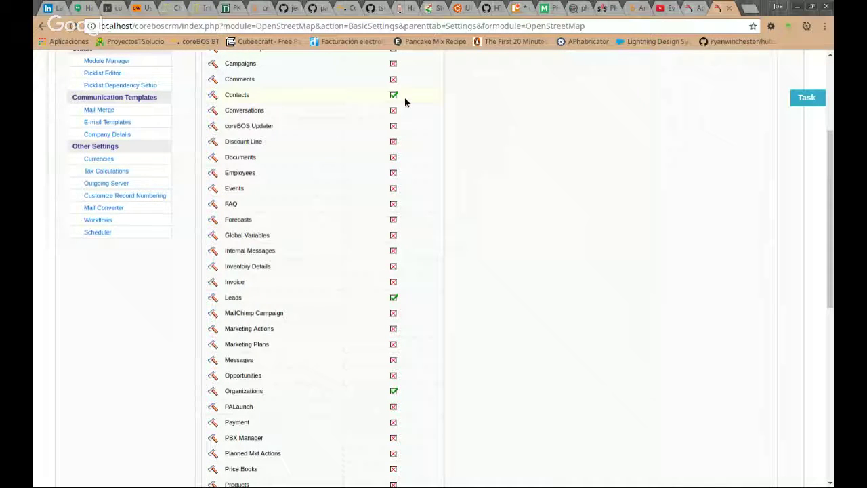
{"action": "scroll", "coordinate": [412, 309], "scroll_direction": "down", "scroll_amount": 2}
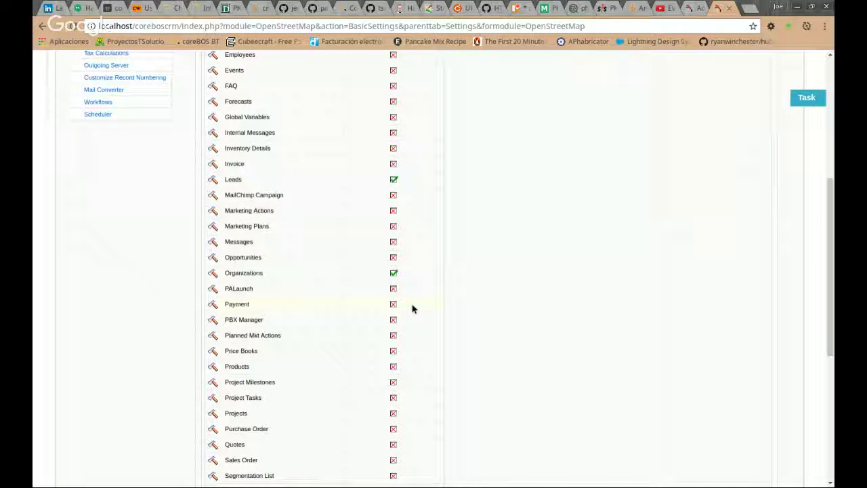
{"action": "scroll", "coordinate": [403, 348], "scroll_direction": "down", "scroll_amount": 4}
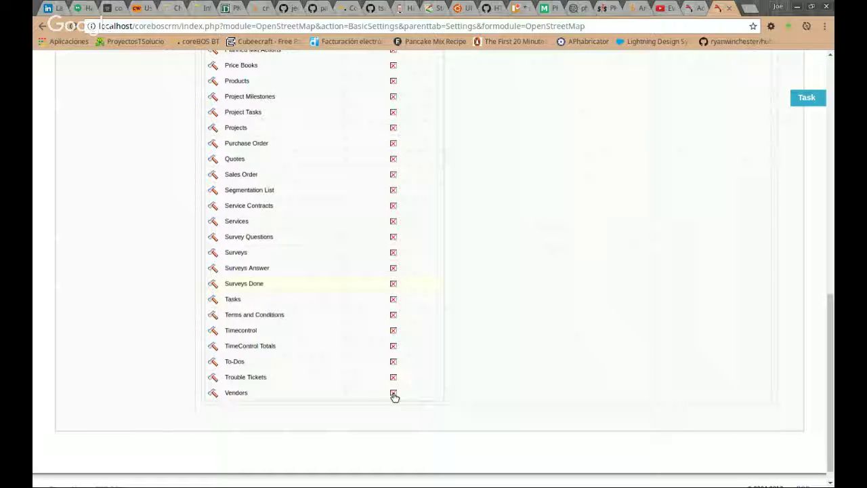
{"action": "scroll", "coordinate": [464, 386], "scroll_direction": "up", "scroll_amount": 4}
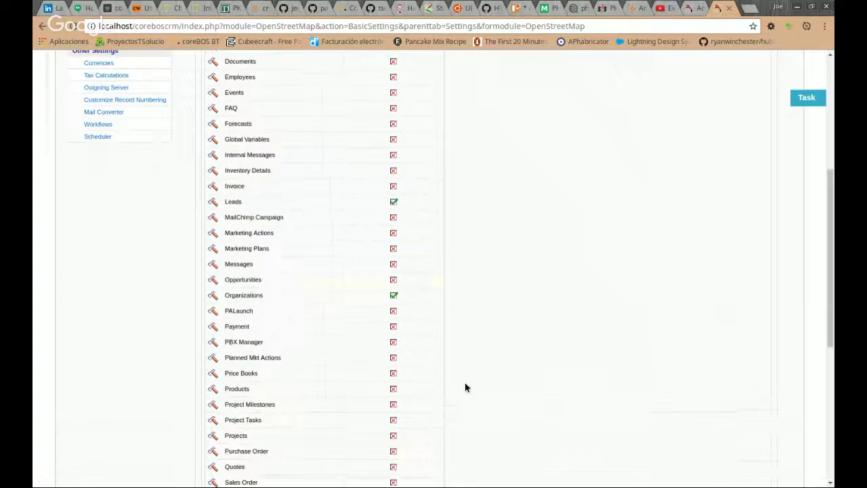
{"action": "scroll", "coordinate": [464, 386], "scroll_direction": "down", "scroll_amount": 2}
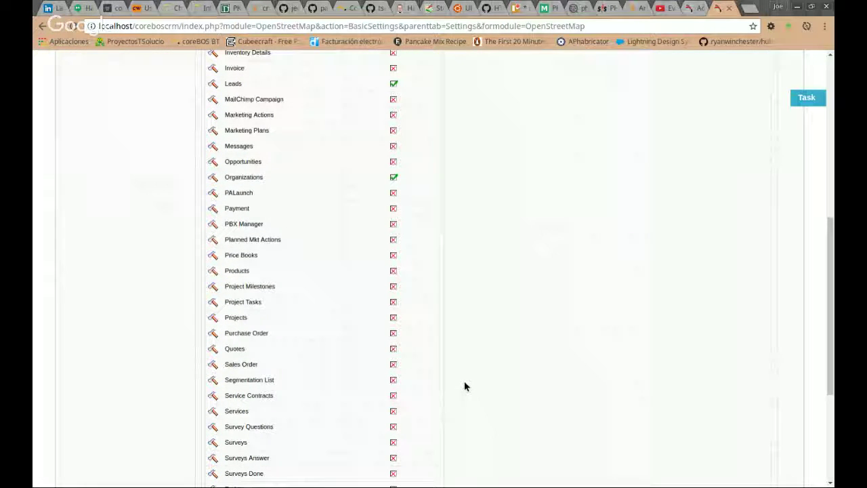
{"action": "left_click", "coordinate": [393, 162]}
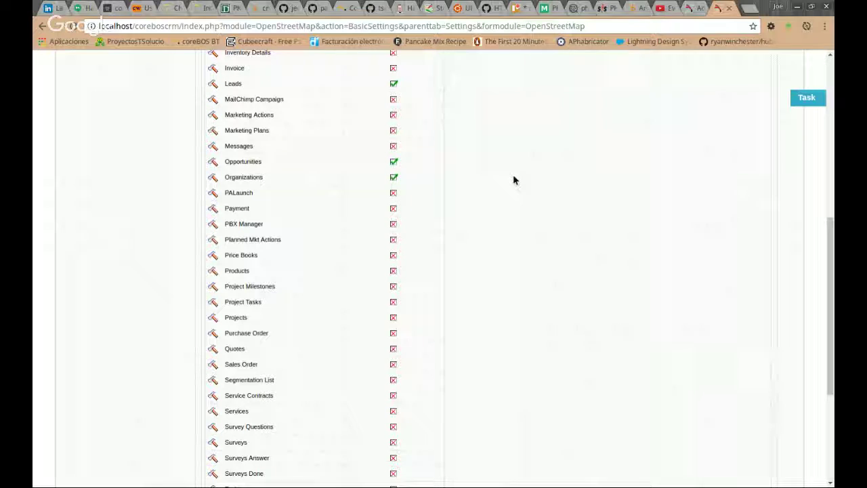
{"action": "scroll", "coordinate": [513, 179], "scroll_direction": "up", "scroll_amount": 2}
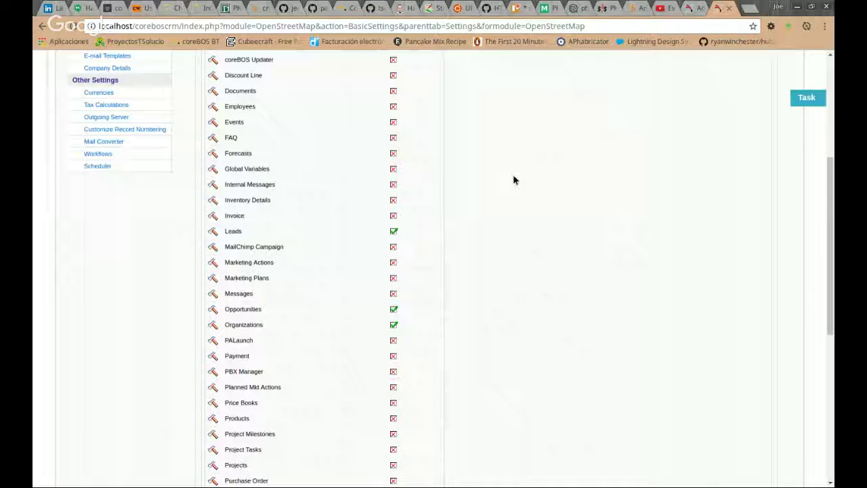
{"action": "scroll", "coordinate": [513, 180], "scroll_direction": "up", "scroll_amount": 3}
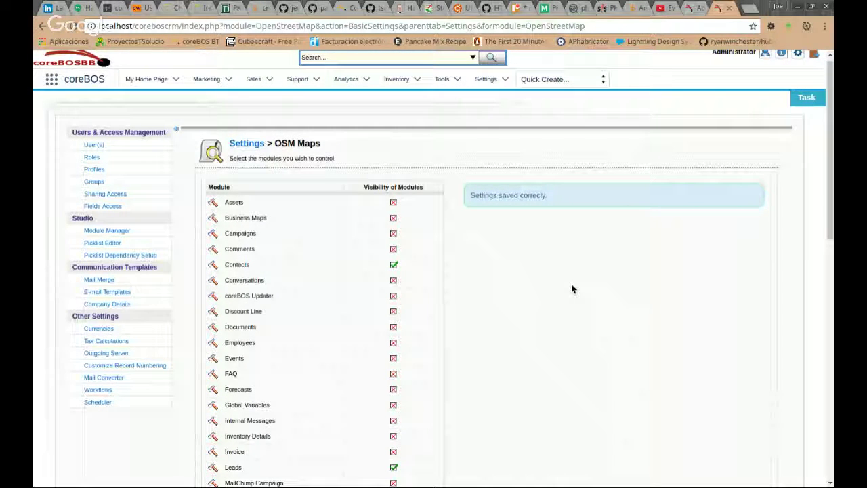
Try 'Obtain from module (Select Fields)' for Opportunities, then revert to 'Obtain from related account'.
{"action": "scroll", "coordinate": [566, 291], "scroll_direction": "down", "scroll_amount": 4}
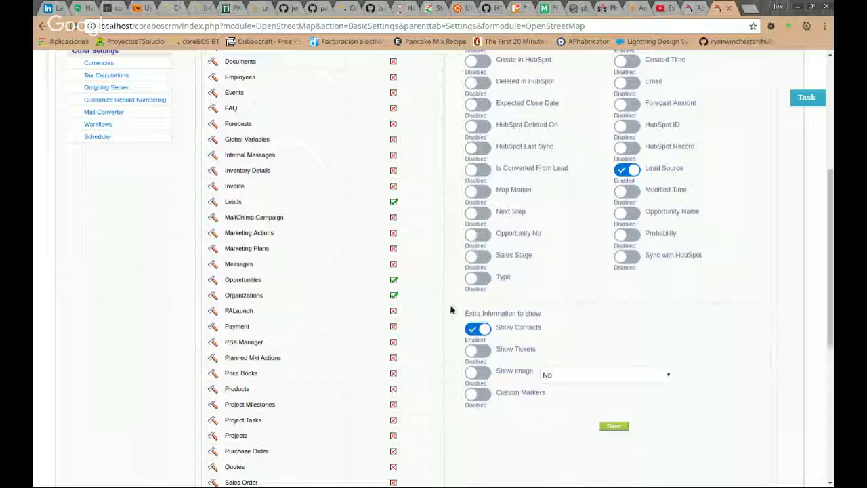
{"action": "scroll", "coordinate": [450, 305], "scroll_direction": "up", "scroll_amount": 1}
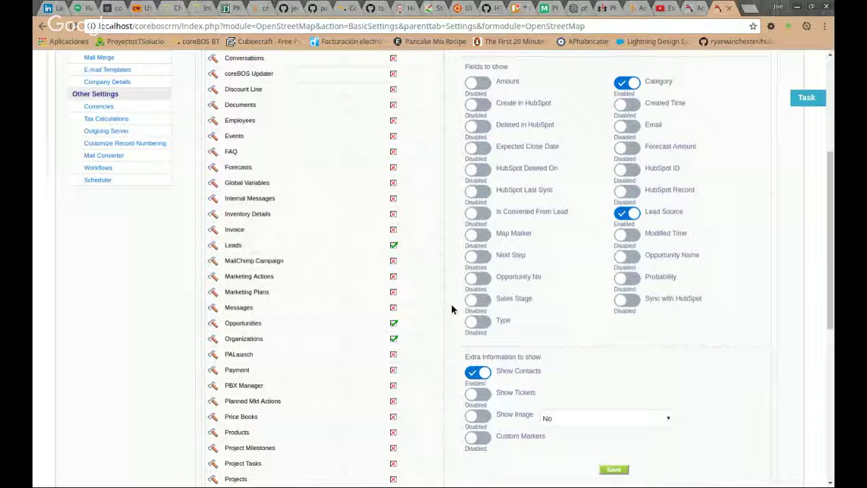
{"action": "scroll", "coordinate": [452, 308], "scroll_direction": "up", "scroll_amount": 2}
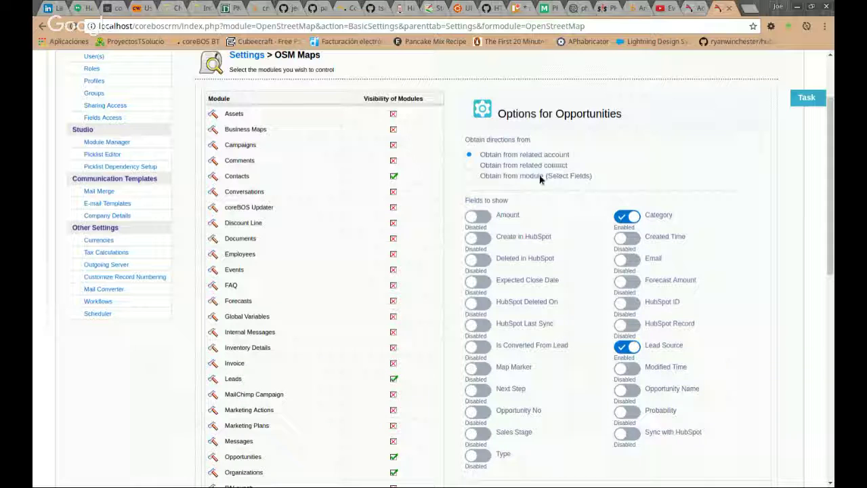
{"action": "left_click", "coordinate": [468, 176]}
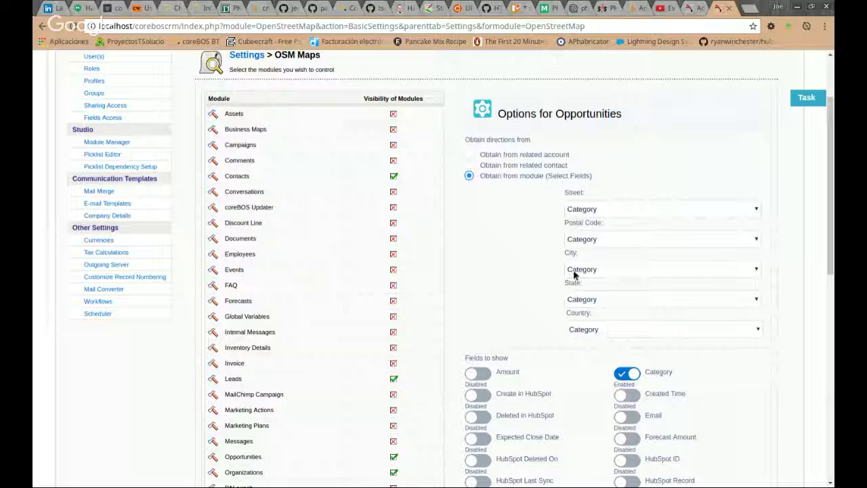
{"action": "left_click", "coordinate": [469, 155]}
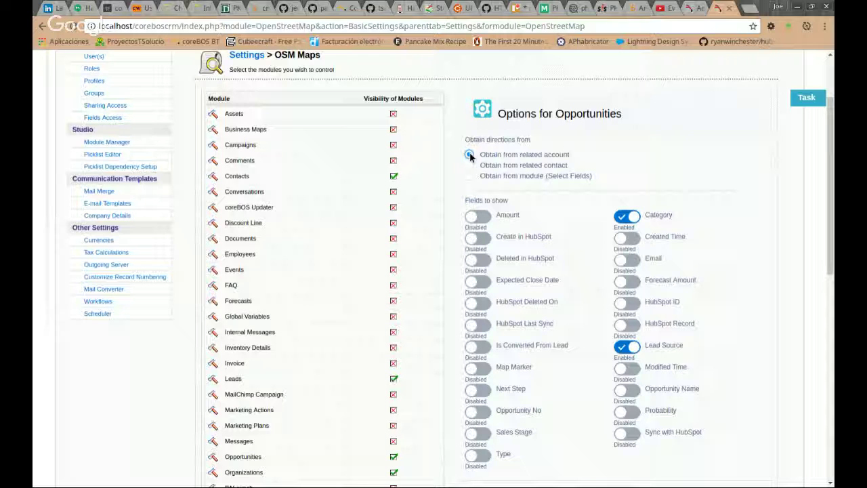
Keep related-account directions and add Amount and Expected Close Date to Opportunity map popups.
{"action": "left_click", "coordinate": [469, 155]}
{"action": "scroll", "coordinate": [714, 188], "scroll_direction": "down", "scroll_amount": 1}
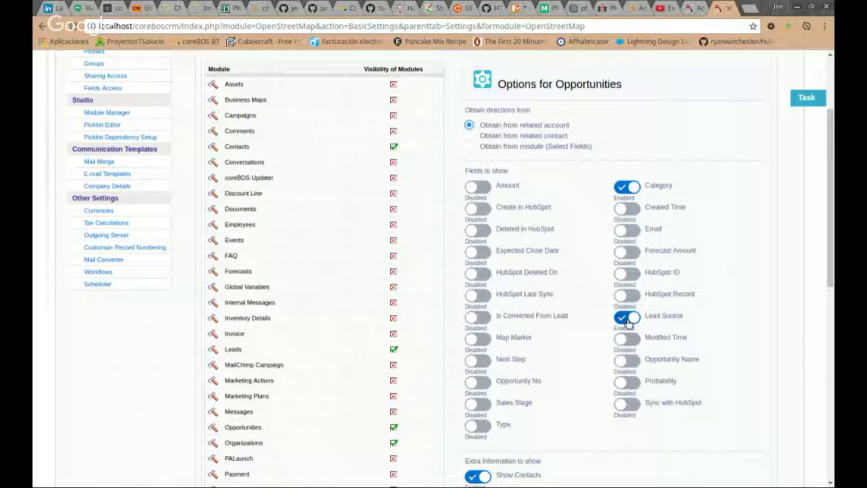
{"action": "left_click", "coordinate": [478, 187]}
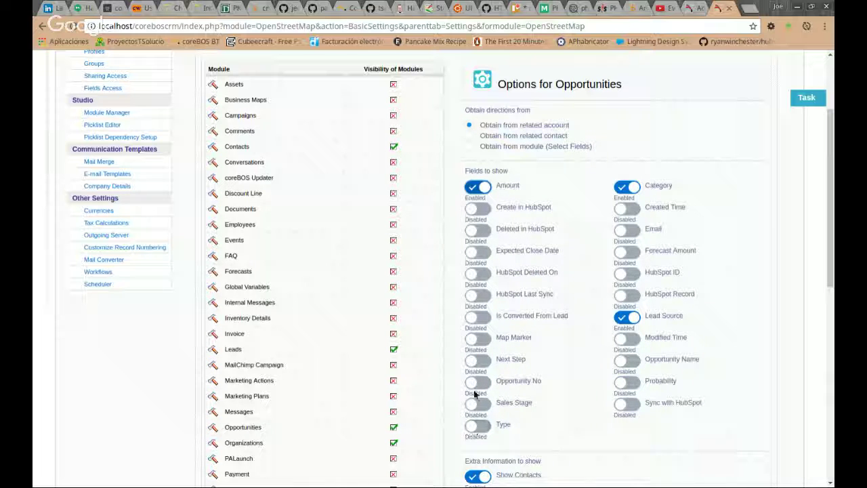
{"action": "left_click", "coordinate": [474, 255]}
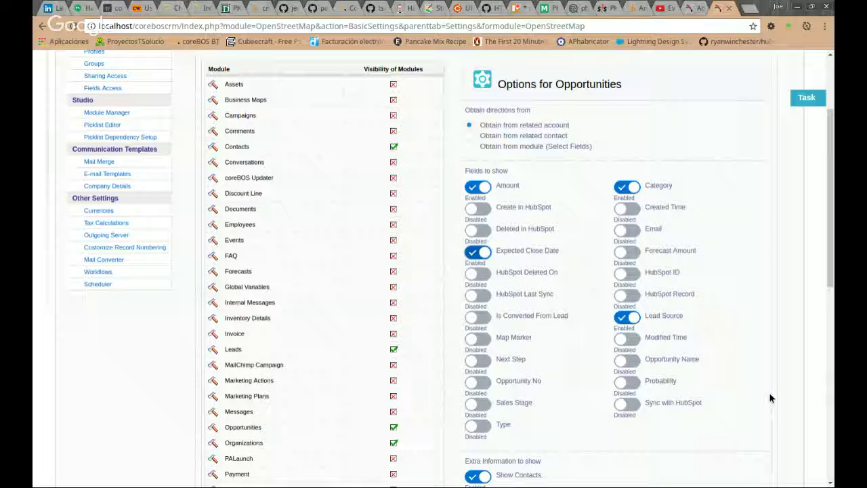
Save the OSM Maps settings and confirm the 'Settings saved correctly' message.
{"action": "scroll", "coordinate": [776, 400], "scroll_direction": "down", "scroll_amount": 1}
{"action": "scroll", "coordinate": [777, 402], "scroll_direction": "down", "scroll_amount": 3}
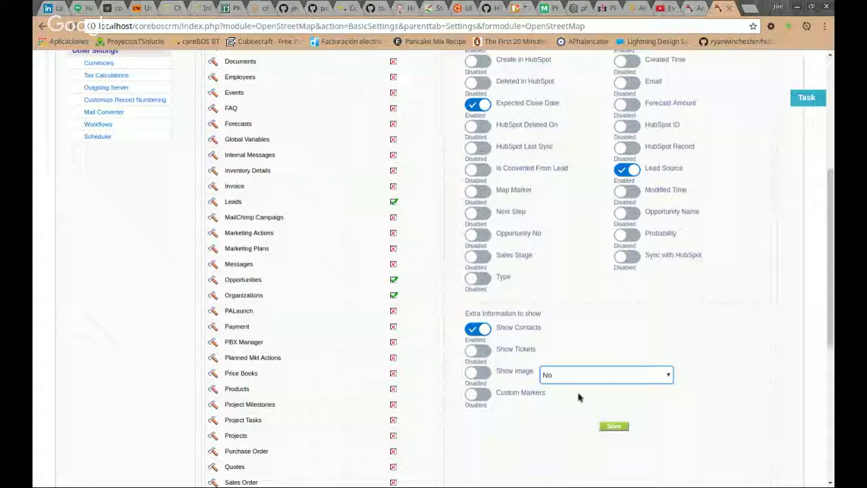
{"action": "left_click", "coordinate": [618, 429]}
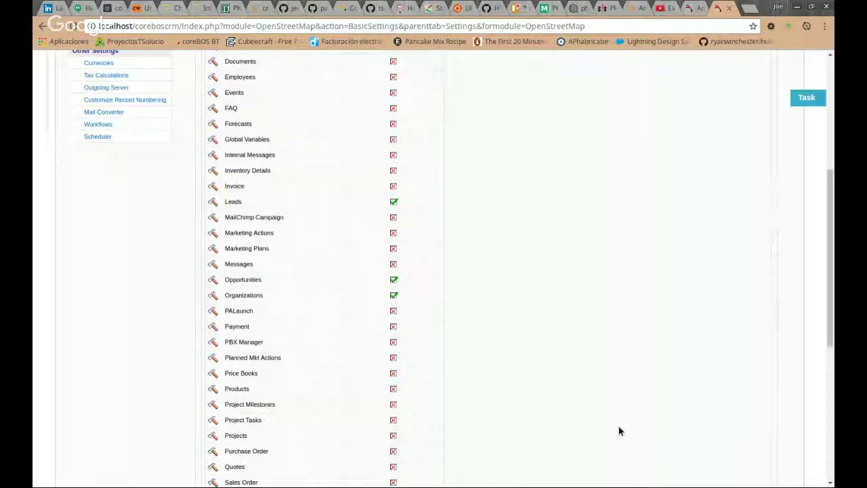
{"action": "scroll", "coordinate": [791, 367], "scroll_direction": "up", "scroll_amount": 3}
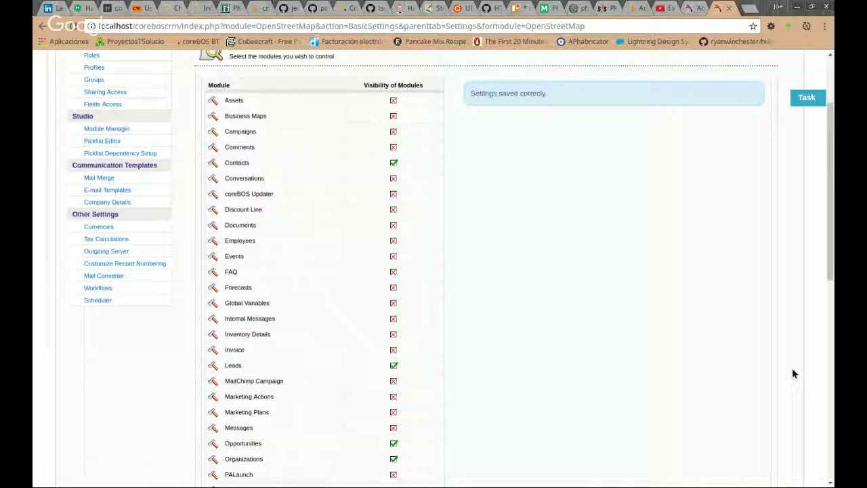
Show Opportunities with the Potentials Won filter on the map and update it.
{"action": "left_click", "coordinate": [696, 8]}
{"action": "left_click", "coordinate": [77, 179]}
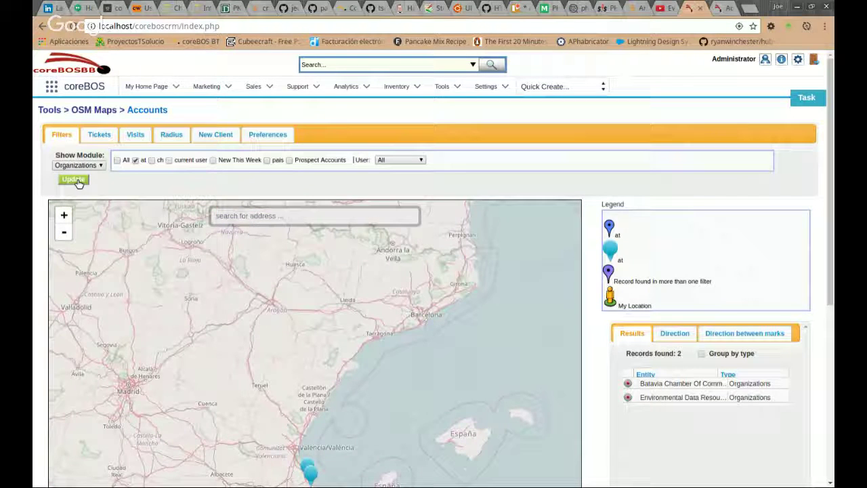
{"action": "left_click", "coordinate": [83, 177]}
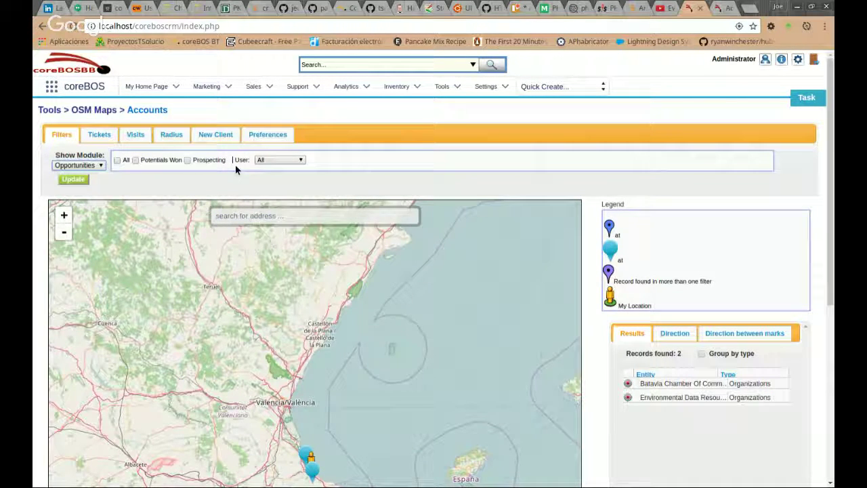
{"action": "left_click", "coordinate": [136, 161]}
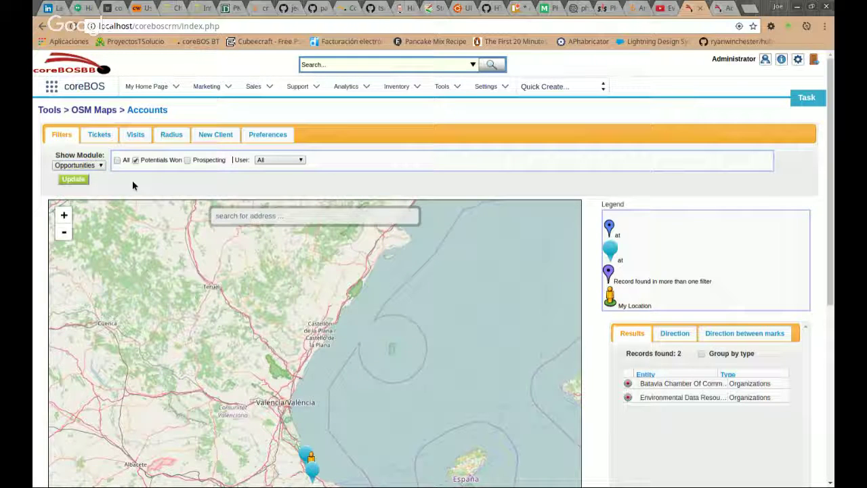
{"action": "left_click", "coordinate": [82, 182]}
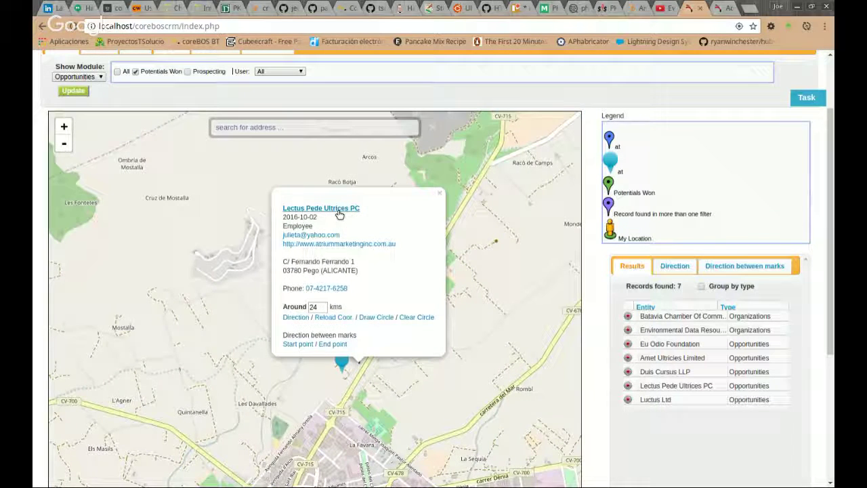
{"action": "left_click", "coordinate": [339, 211]}
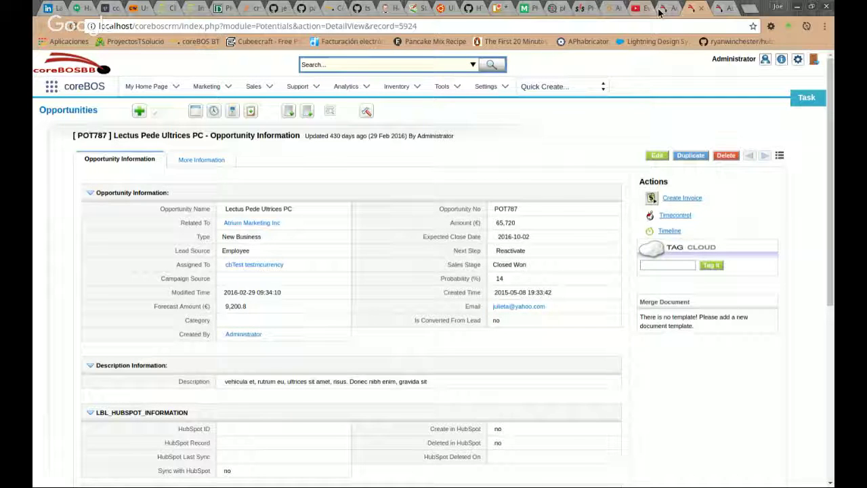
{"action": "left_click", "coordinate": [659, 13]}
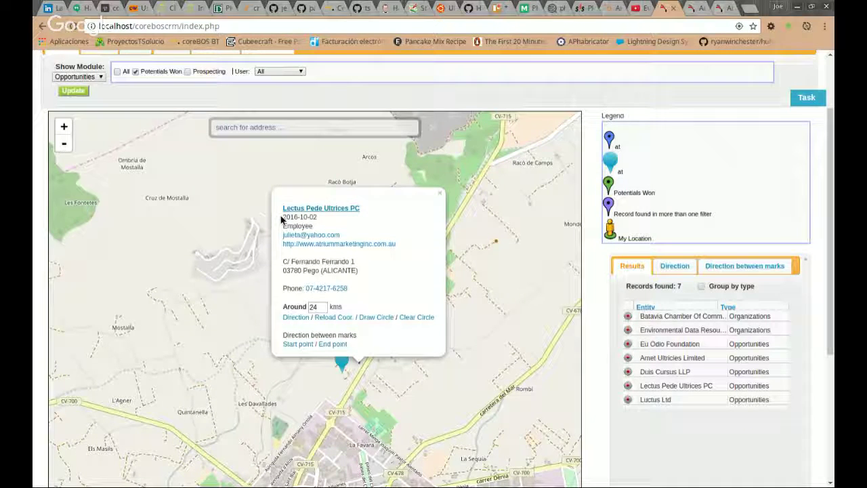
{"action": "left_click_drag", "start_coordinate": [281, 221], "coordinate": [348, 228]}
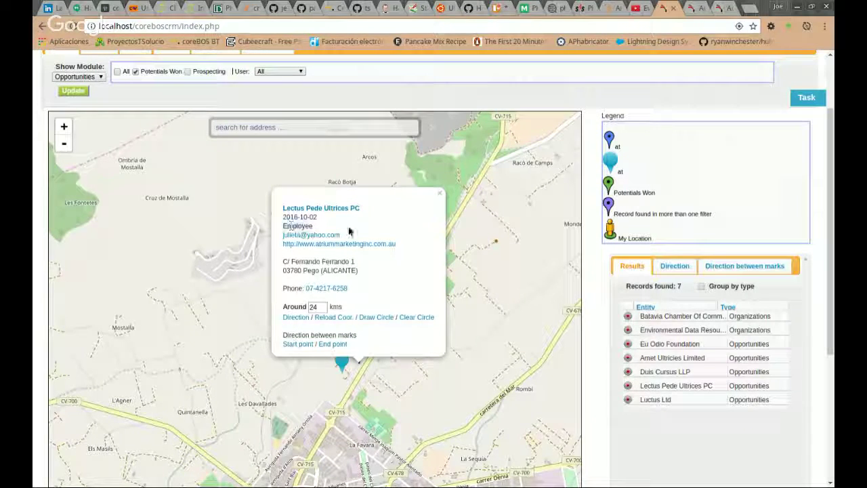
{"action": "left_click", "coordinate": [696, 10]}
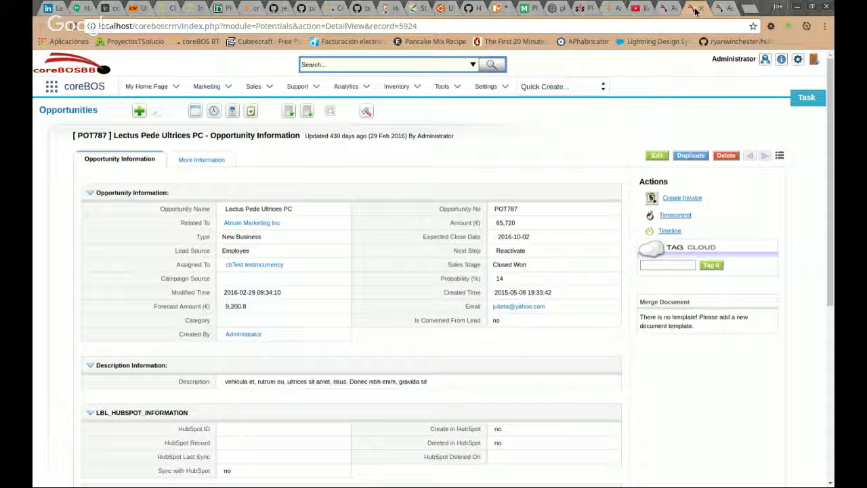
{"action": "left_click", "coordinate": [722, 9]}
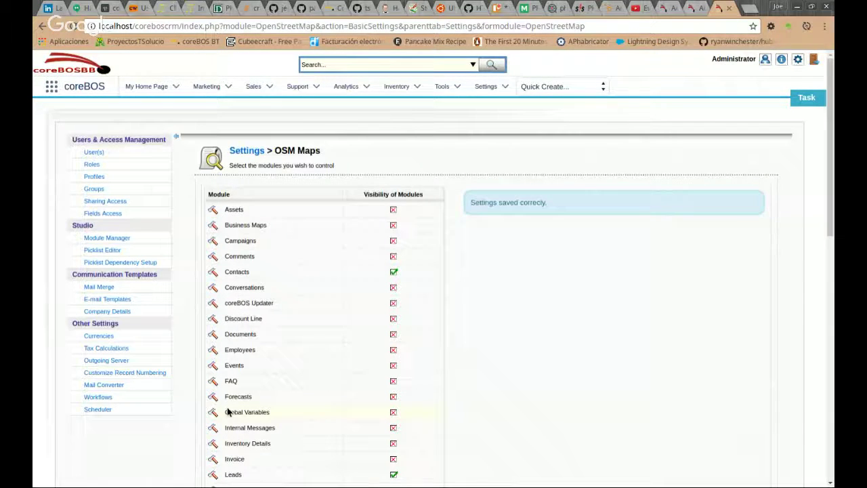
{"action": "scroll", "coordinate": [230, 406], "scroll_direction": "down", "scroll_amount": 3}
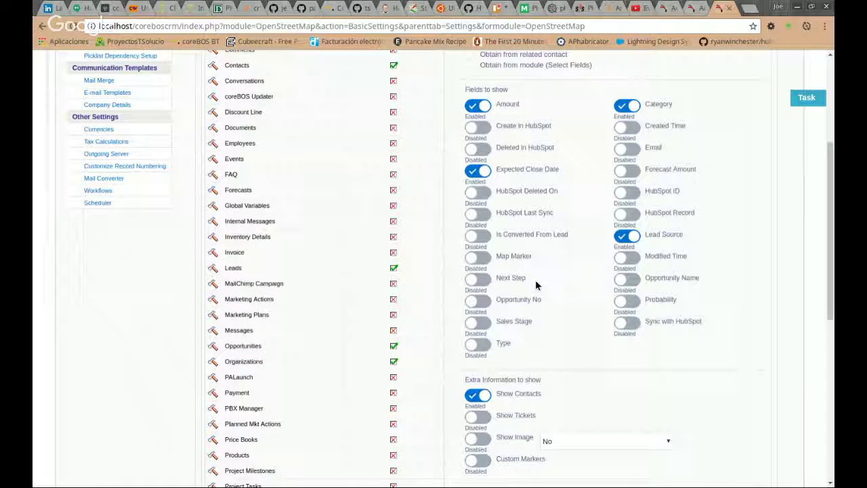
{"action": "left_click", "coordinate": [667, 9]}
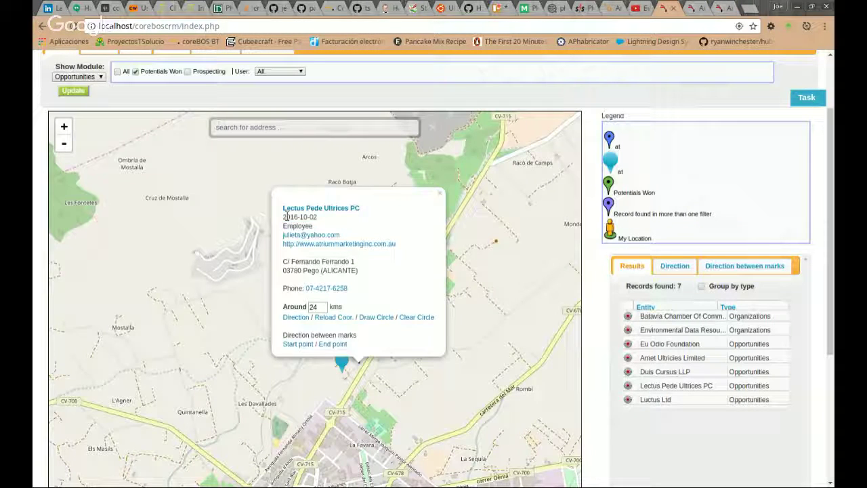
{"action": "left_click_drag", "start_coordinate": [283, 217], "coordinate": [316, 216]}
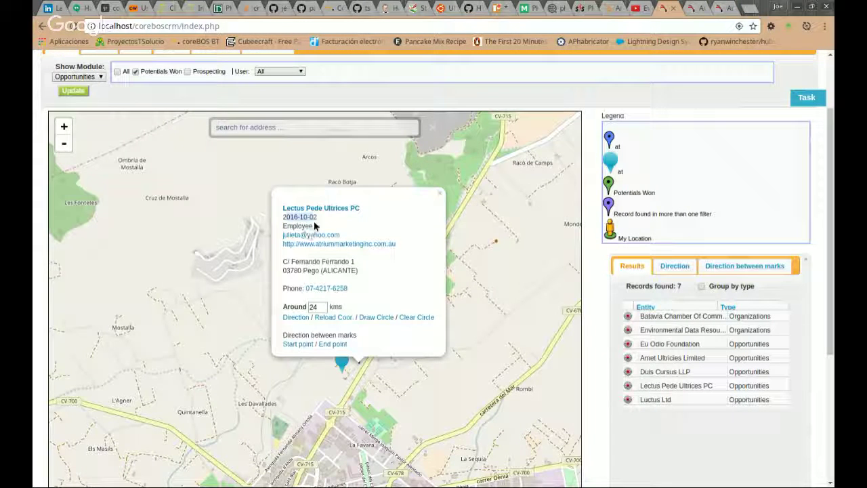
{"action": "left_click", "coordinate": [334, 212]}
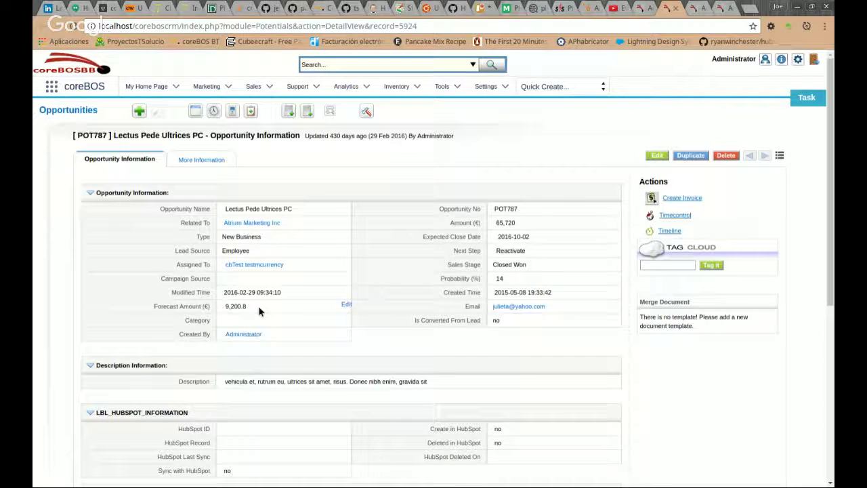
{"action": "left_click", "coordinate": [524, 221]}
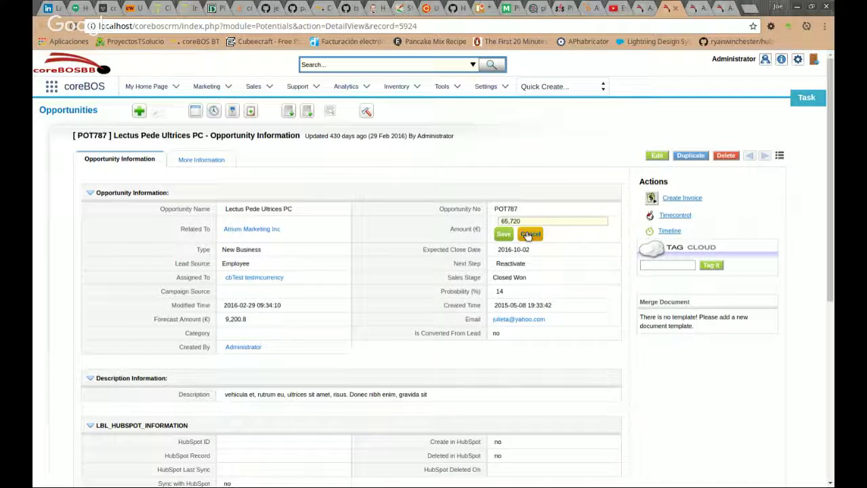
{"action": "left_click", "coordinate": [529, 234]}
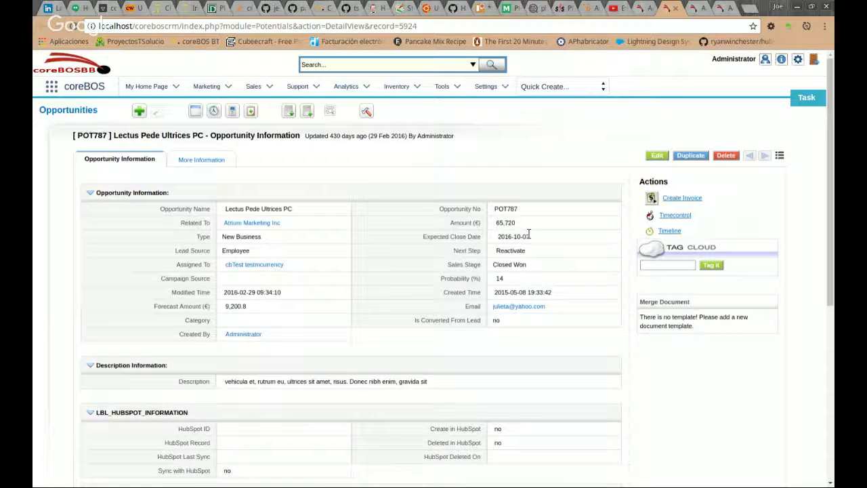
{"action": "triple_click", "coordinate": [226, 250]}
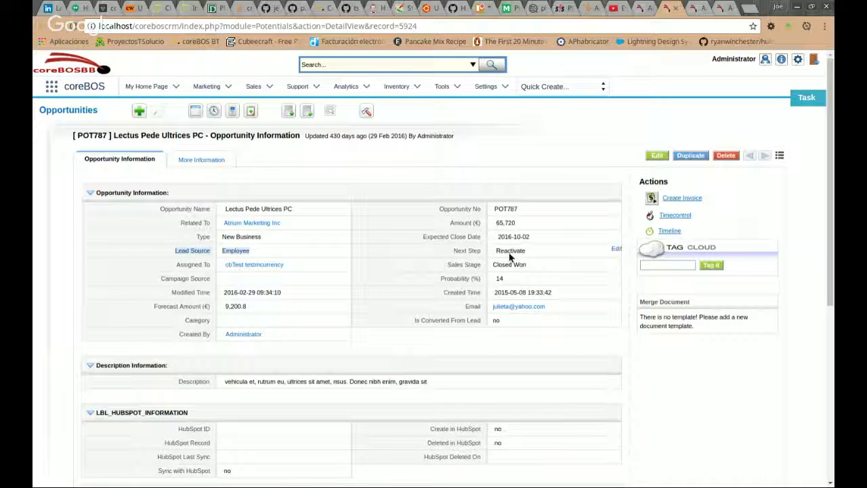
{"action": "left_click", "coordinate": [645, 9]}
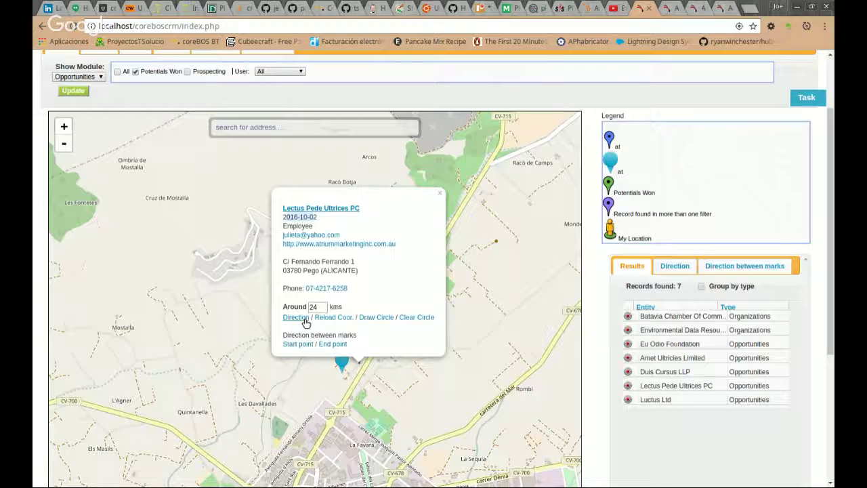
Draw the driving route to Lectus Pede Ultrices PC (9.4 km, 12 min) with turn-by-turn steps.
{"action": "left_click", "coordinate": [302, 321]}
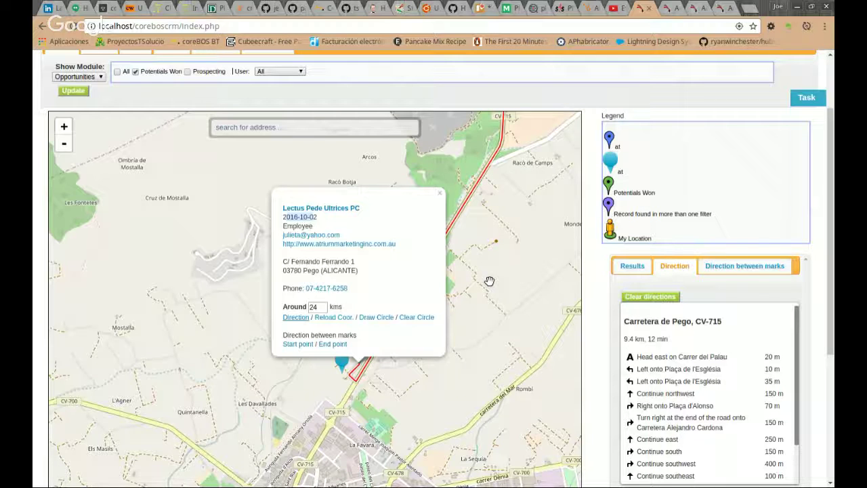
{"action": "scroll", "coordinate": [488, 280], "scroll_direction": "down", "scroll_amount": 1}
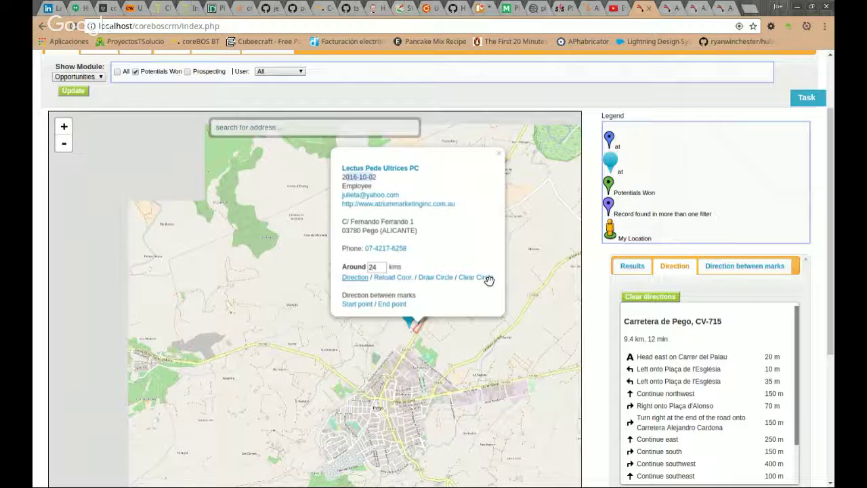